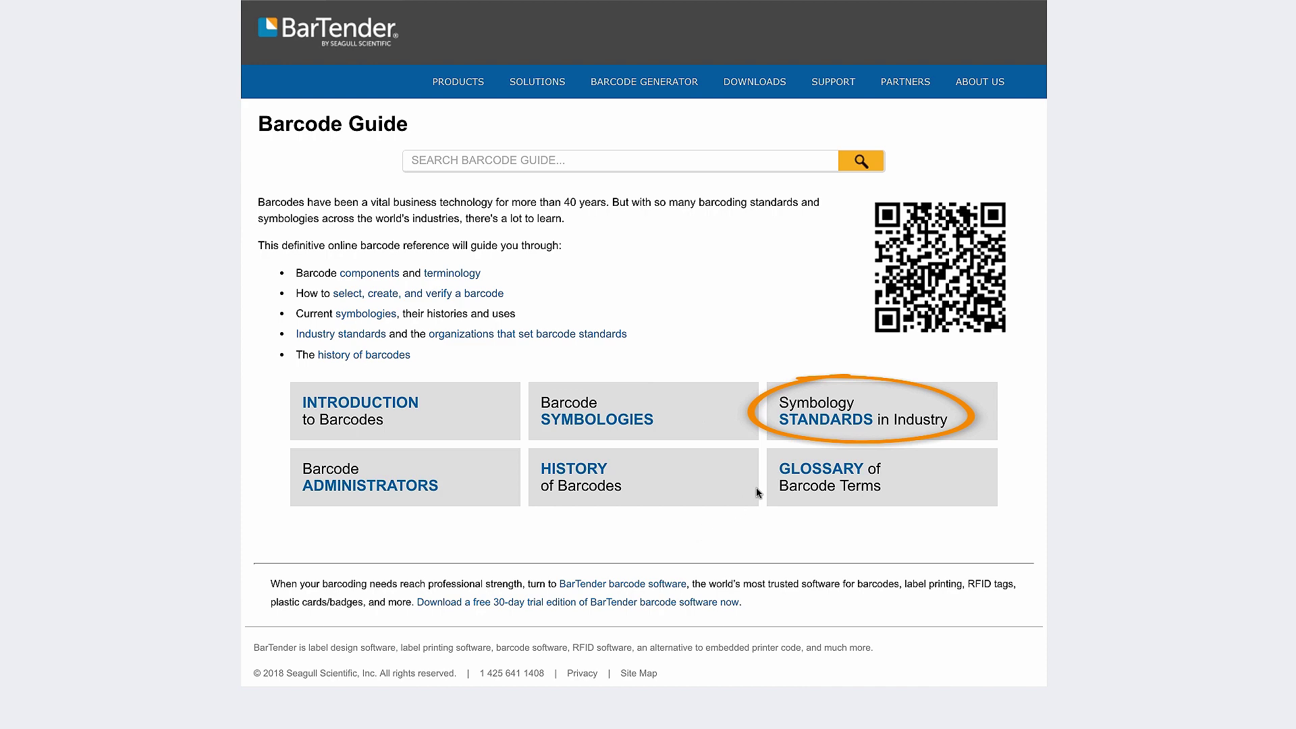
Open the 'Symbology Standards in Industry' page of the Barcode Guide
{"action": "left_click", "coordinate": [807, 435]}
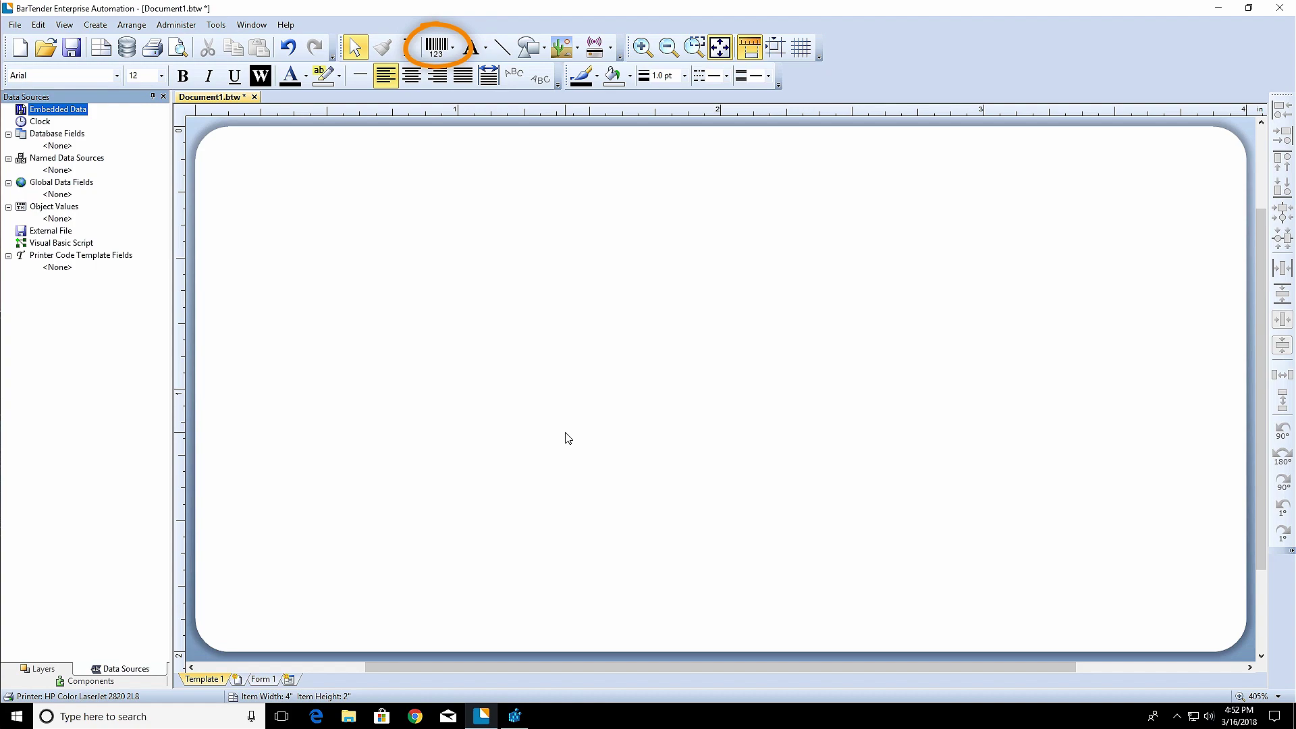
Search the barcode types for 'GS1-128' and select it as the symbology to place
{"action": "left_click", "coordinate": [446, 52]}
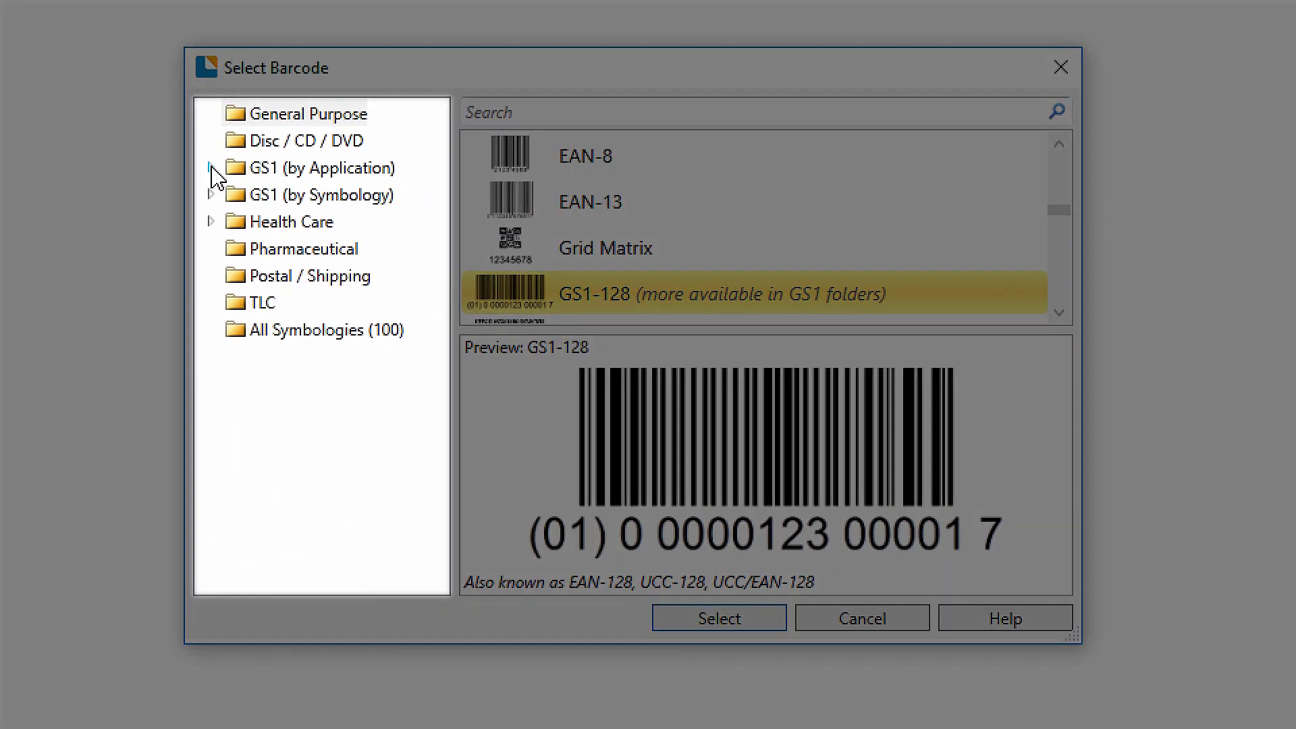
{"action": "left_click", "coordinate": [211, 168]}
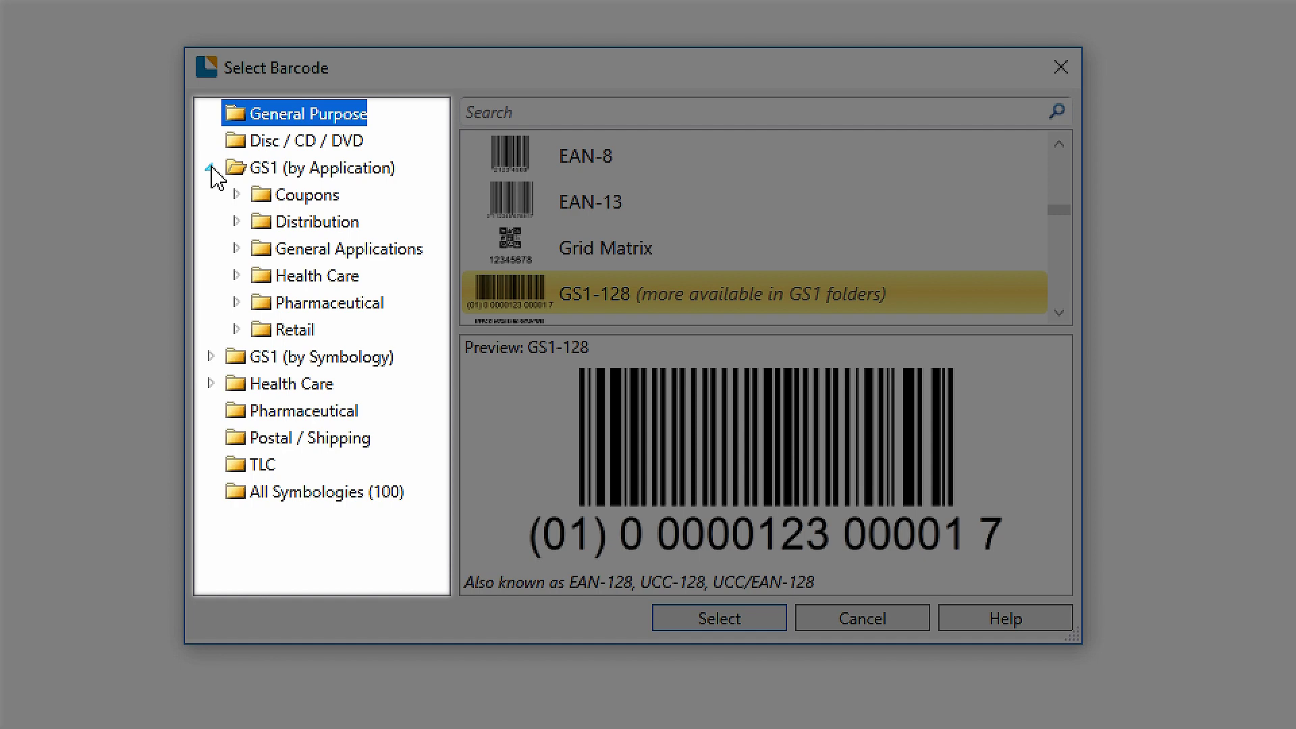
{"action": "left_click", "coordinate": [236, 303]}
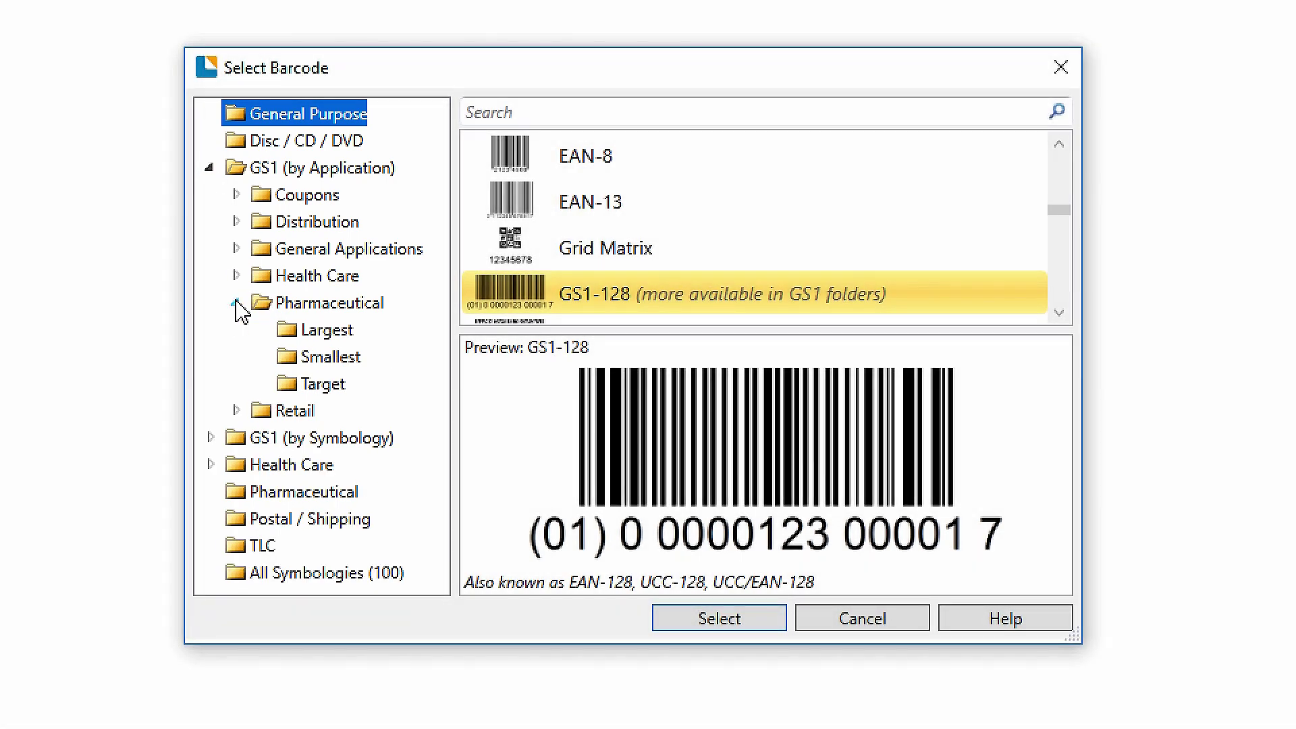
{"action": "left_click", "coordinate": [588, 113]}
{"action": "type", "text": "GS1-128"}
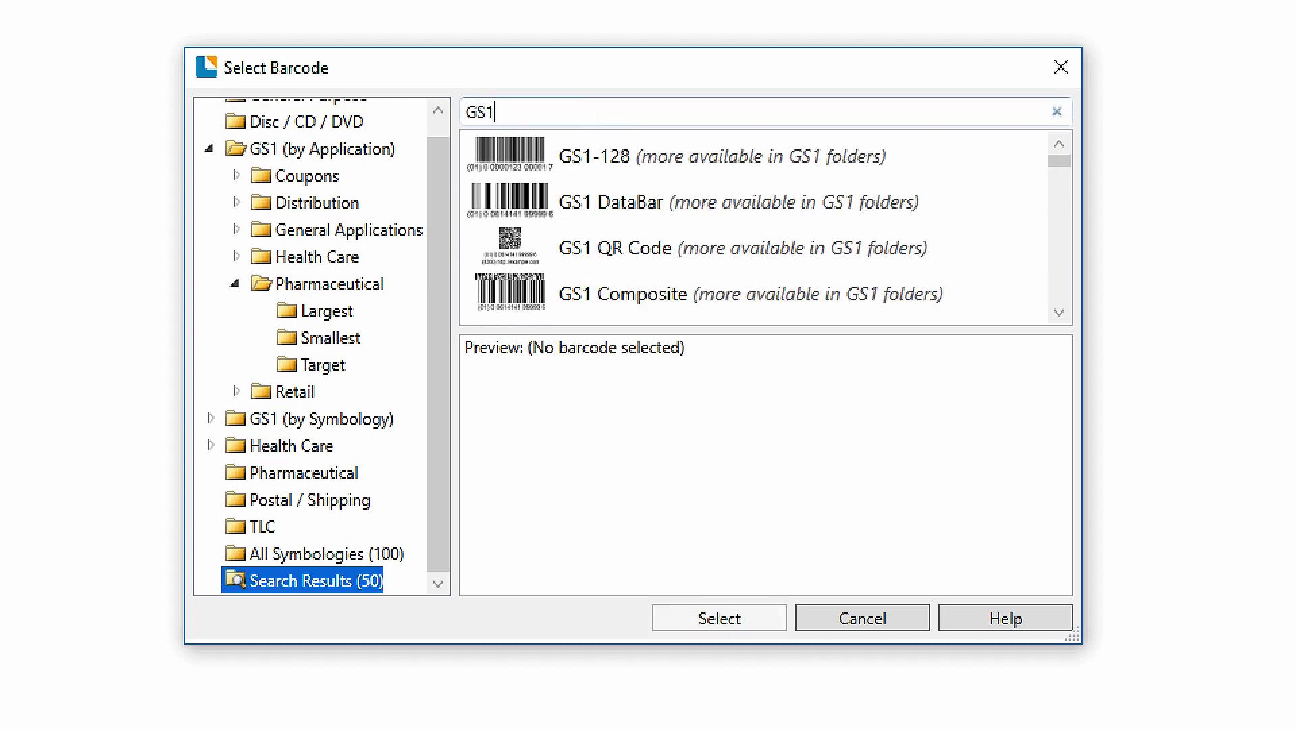
{"action": "left_click", "coordinate": [625, 160]}
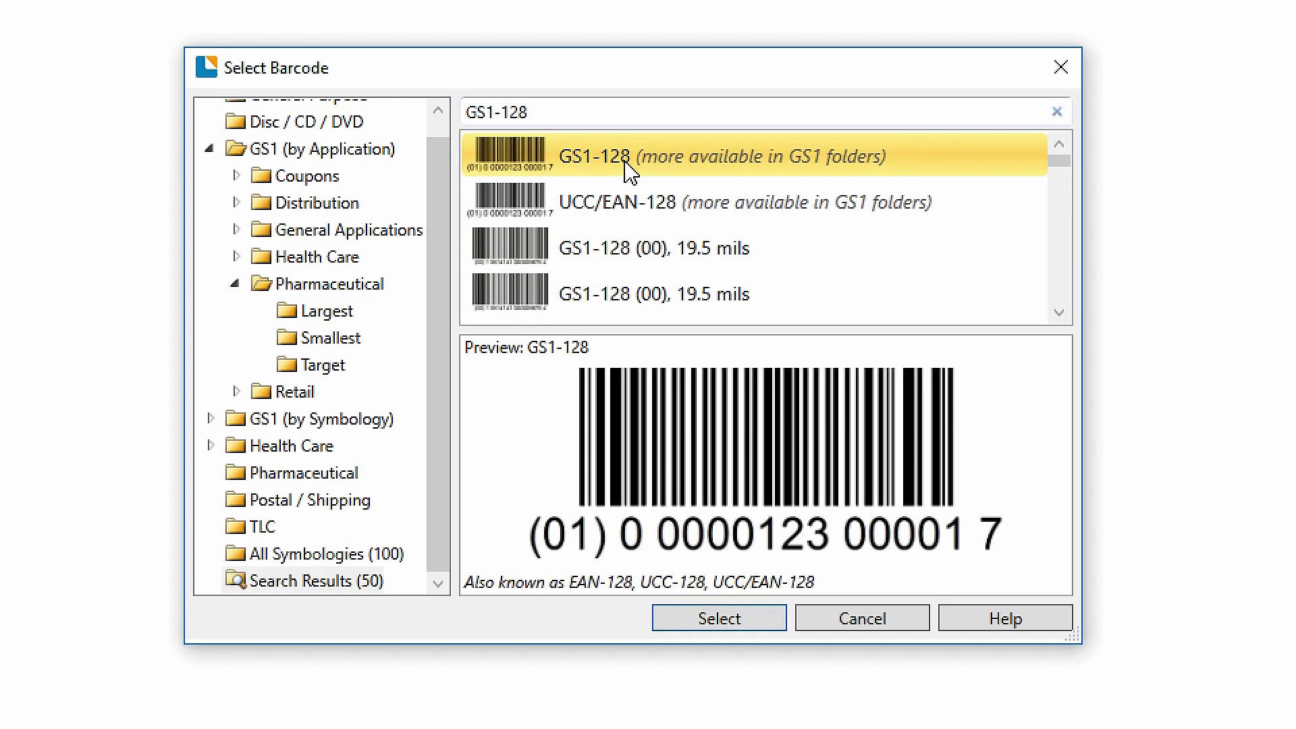
{"action": "left_click", "coordinate": [728, 627]}
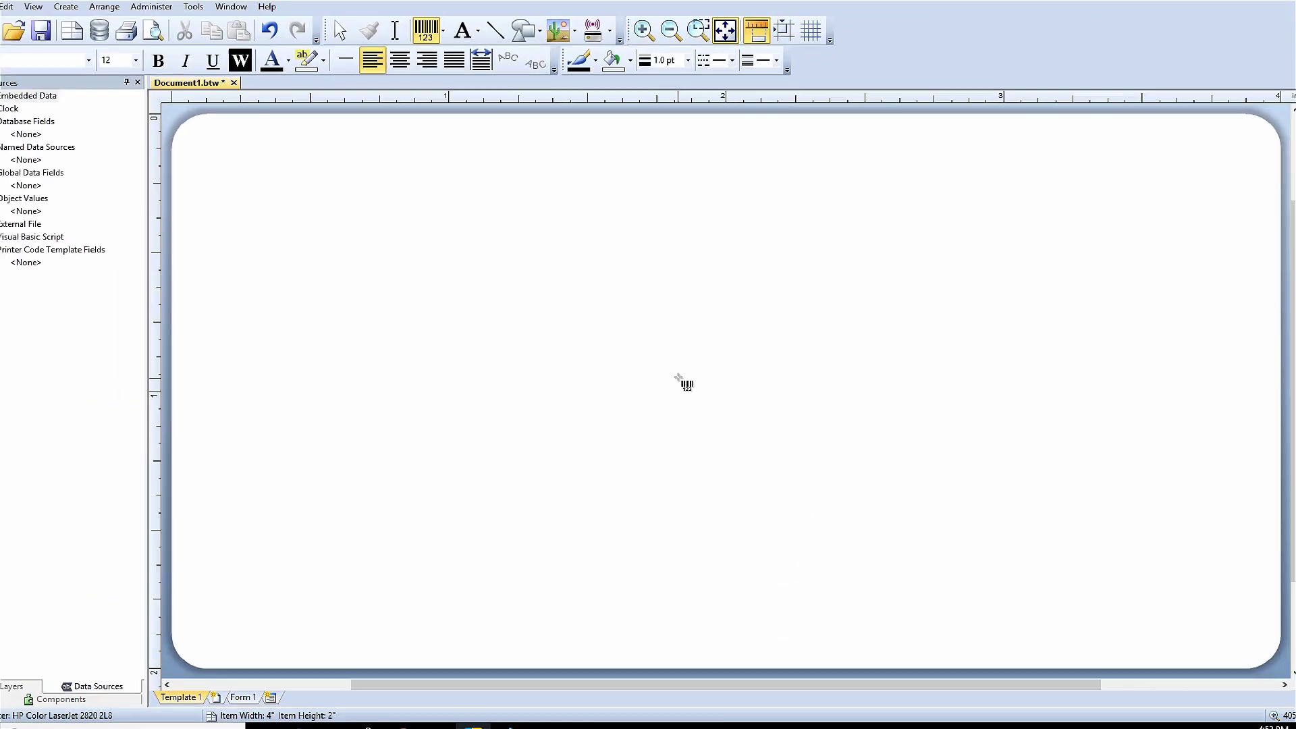
Place the GS1-128 barcode near the label centre, leaving the barcode chooser unchanged
{"action": "left_click", "coordinate": [675, 374]}
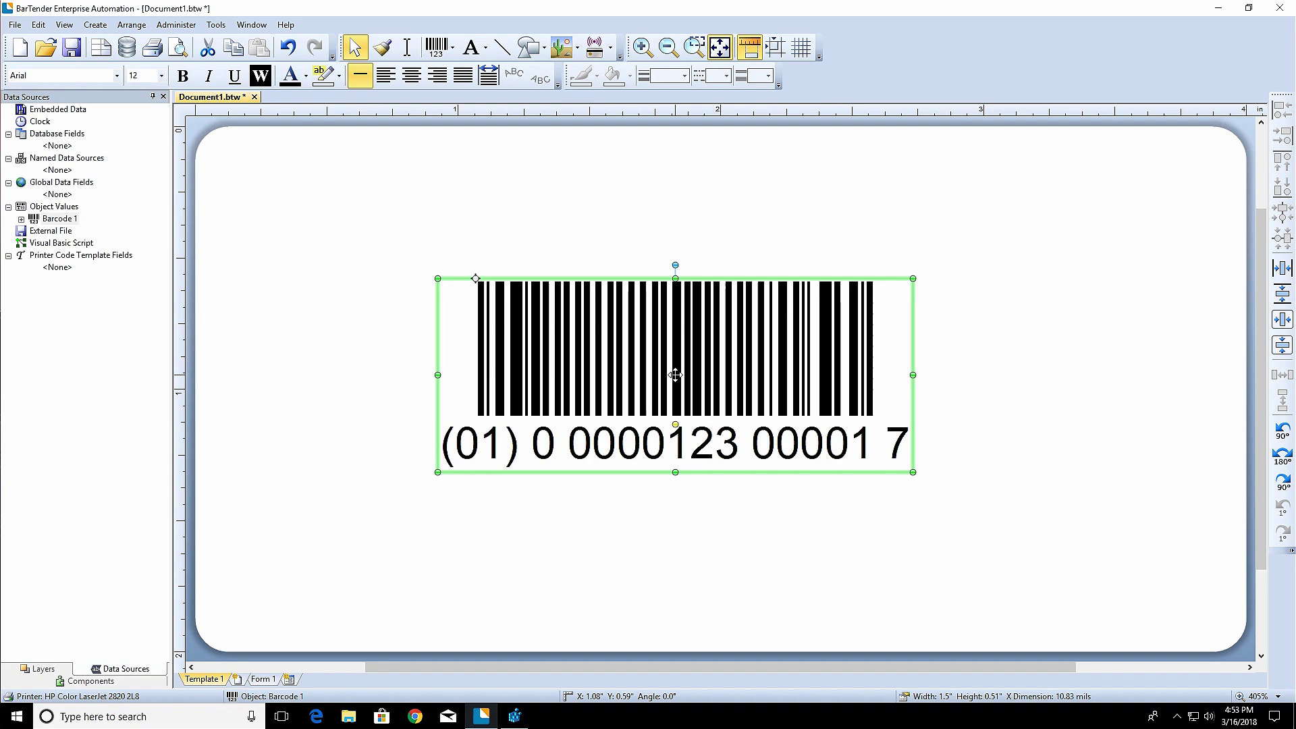
{"action": "left_click", "coordinate": [453, 51]}
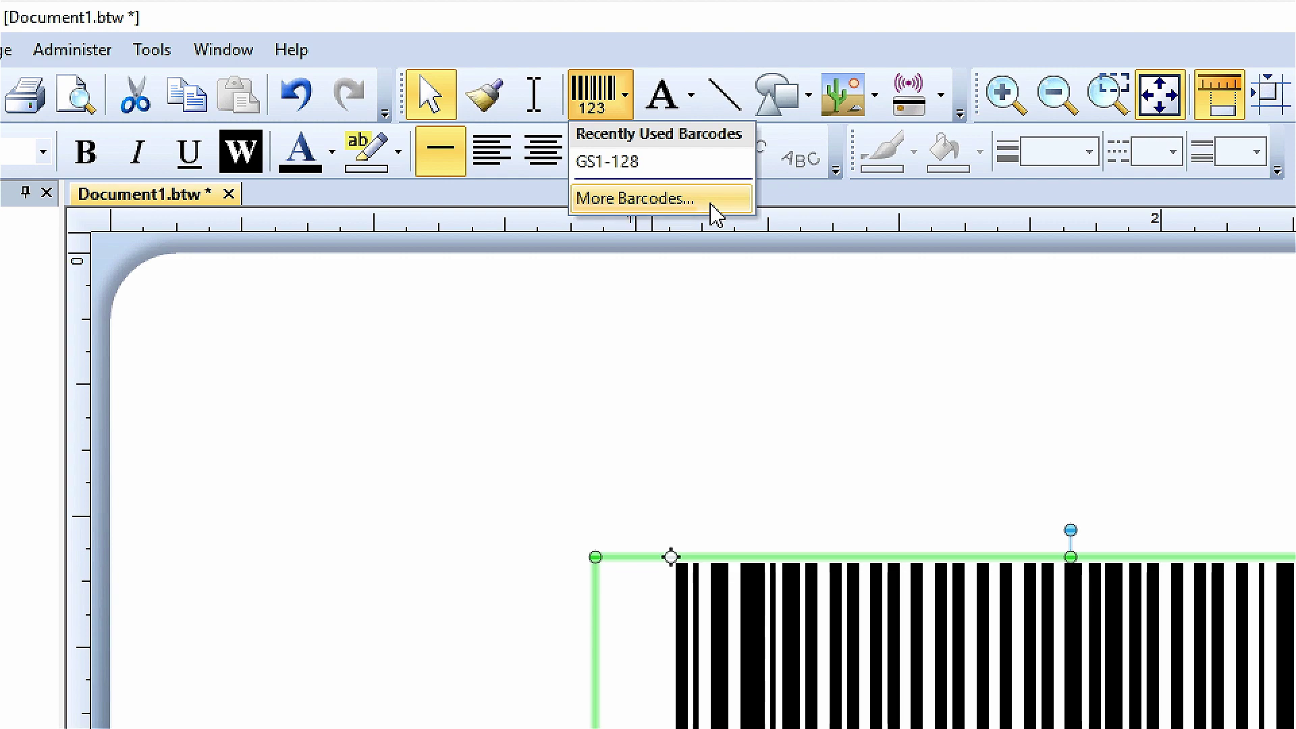
{"action": "left_click", "coordinate": [711, 204]}
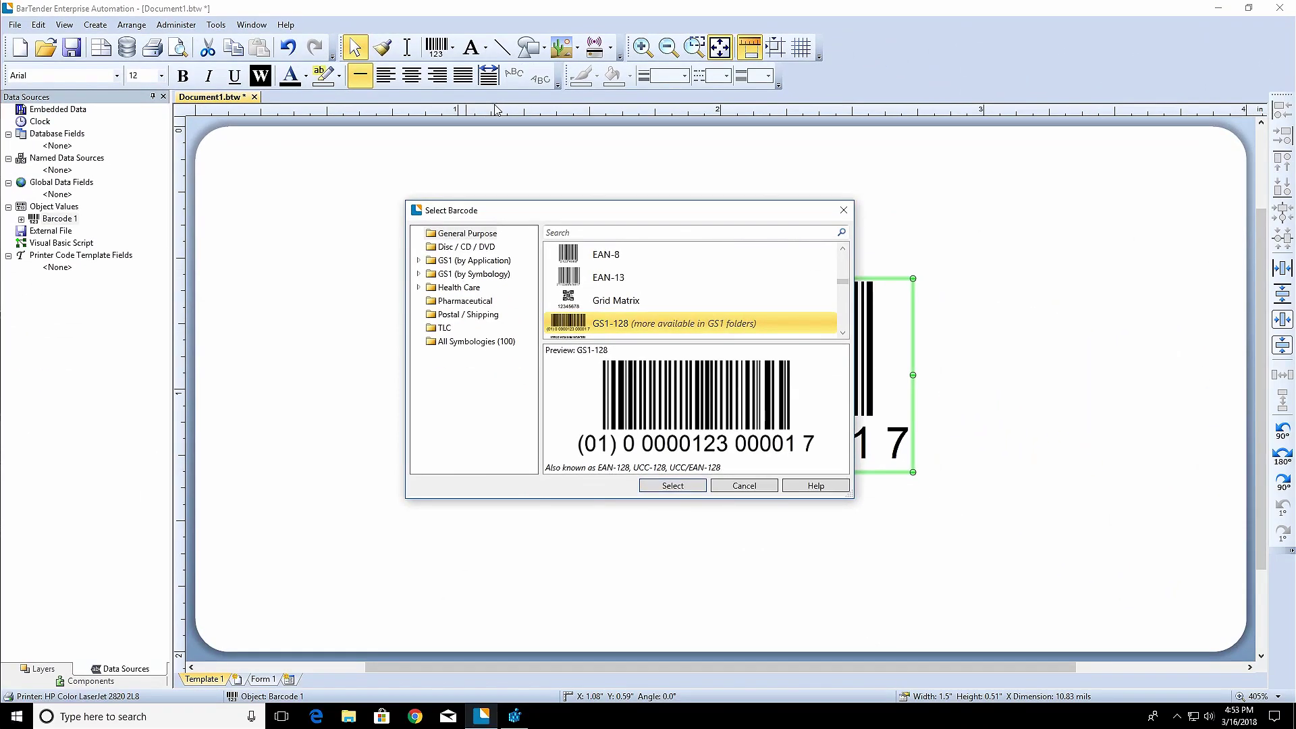
{"action": "left_click", "coordinate": [731, 491]}
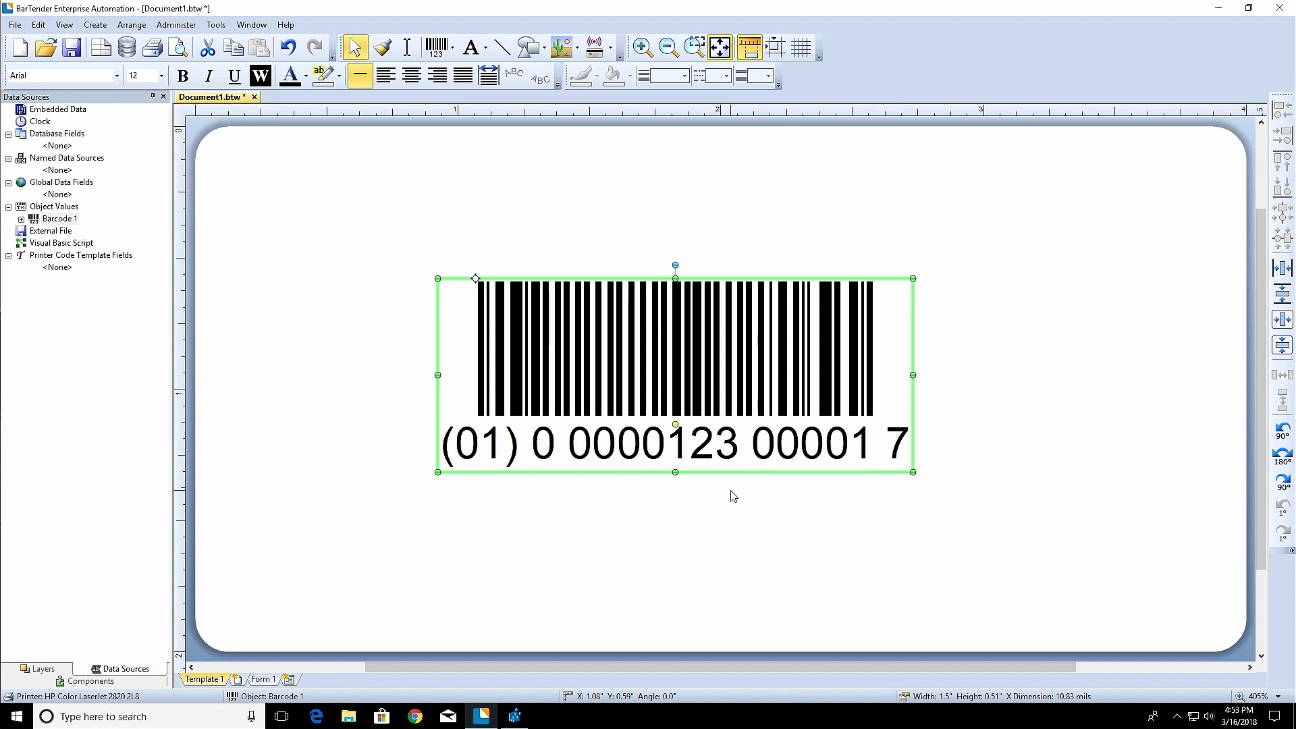
{"action": "right_click", "coordinate": [646, 324]}
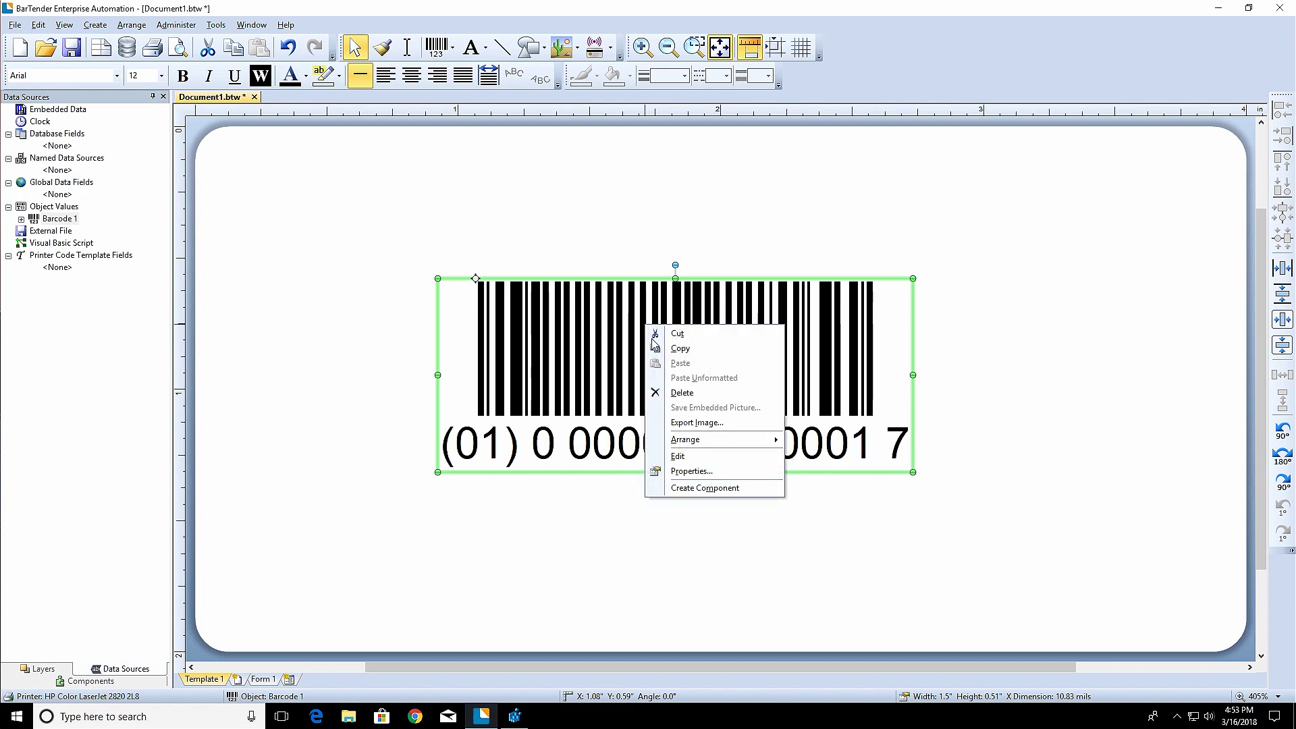
{"action": "left_click", "coordinate": [689, 471]}
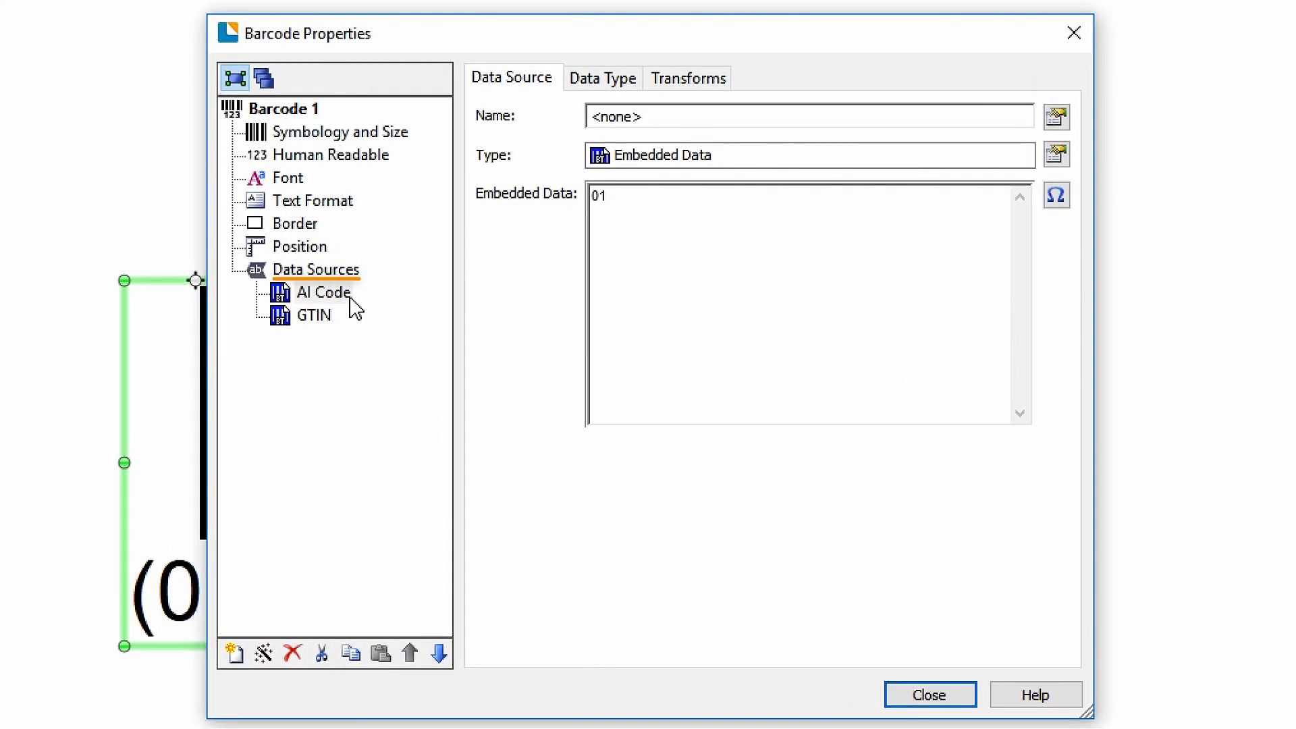
{"action": "left_click", "coordinate": [465, 291]}
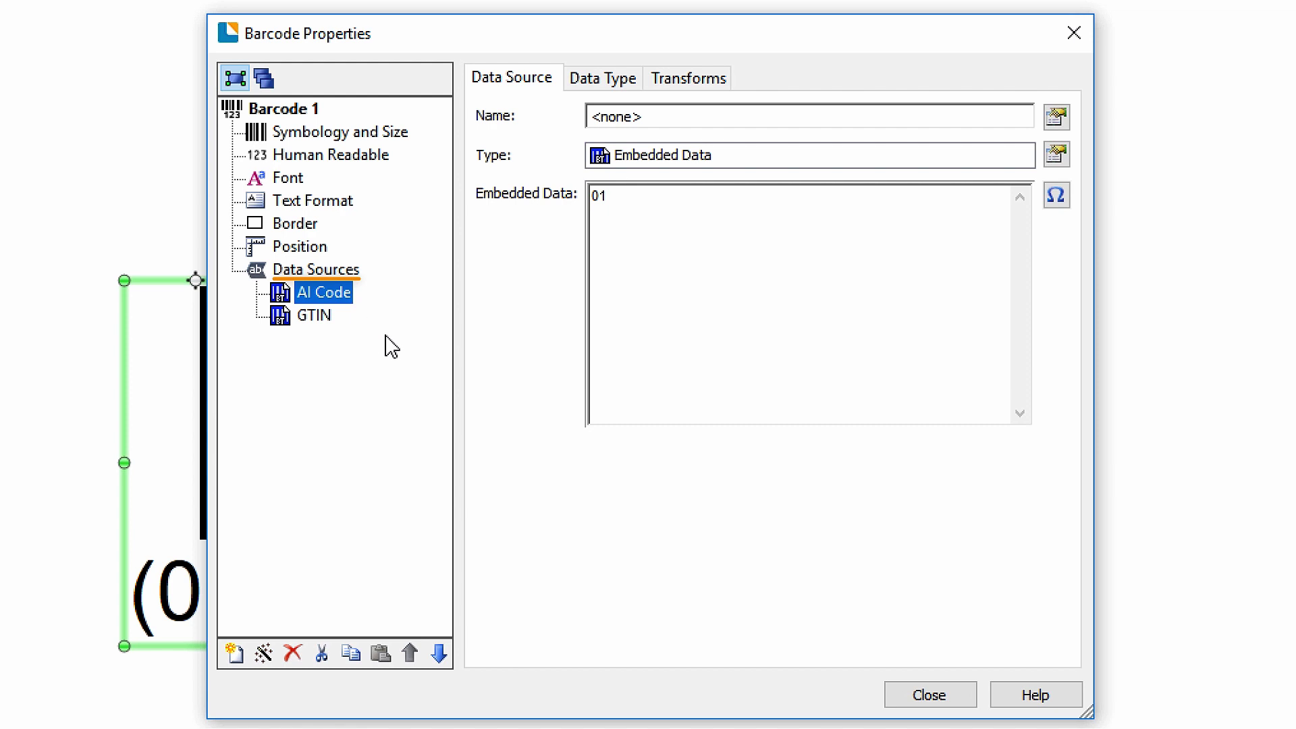
{"action": "left_click", "coordinate": [318, 319]}
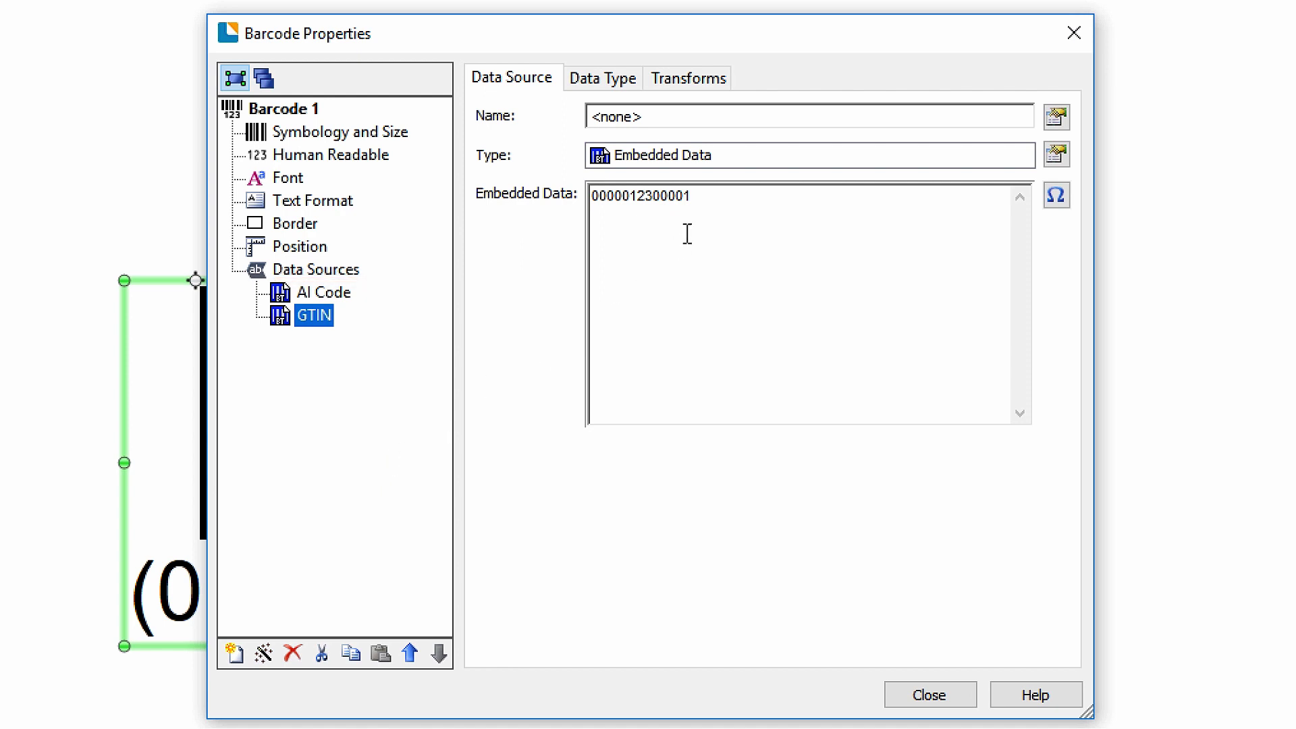
{"action": "left_click_drag", "start_coordinate": [696, 197], "coordinate": [538, 205]}
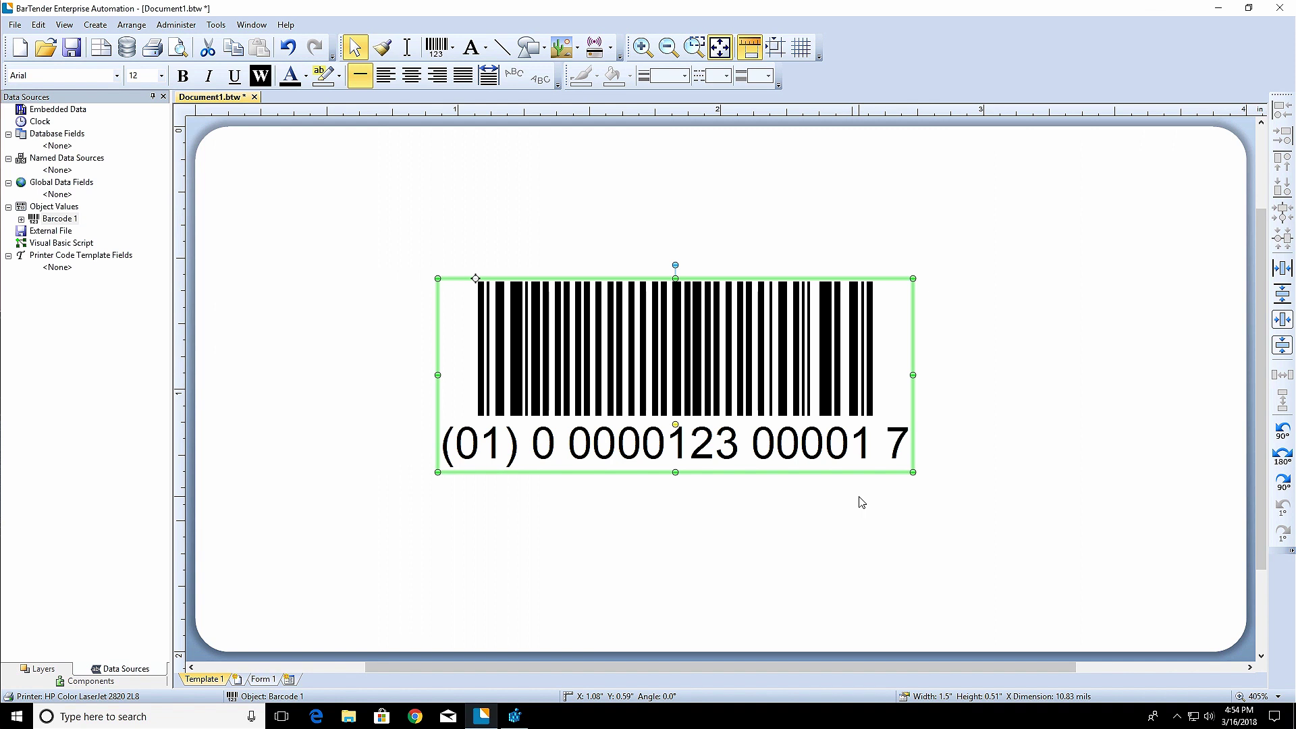
Resize the barcode to 2.62 by 1.38 inches and open its Barcode Properties
{"action": "left_click_drag", "start_coordinate": [913, 278], "coordinate": [998, 165]}
{"action": "left_click_drag", "start_coordinate": [995, 474], "coordinate": [1156, 582]}
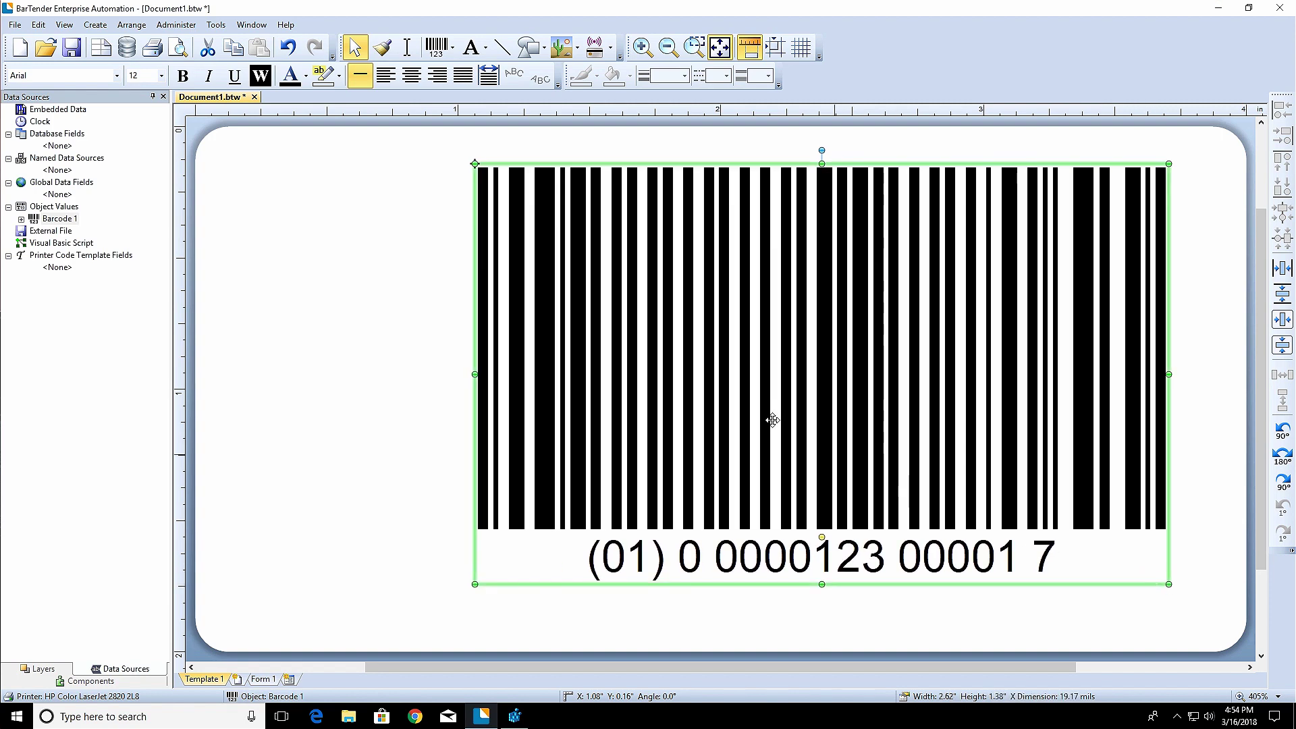
{"action": "right_click", "coordinate": [627, 306]}
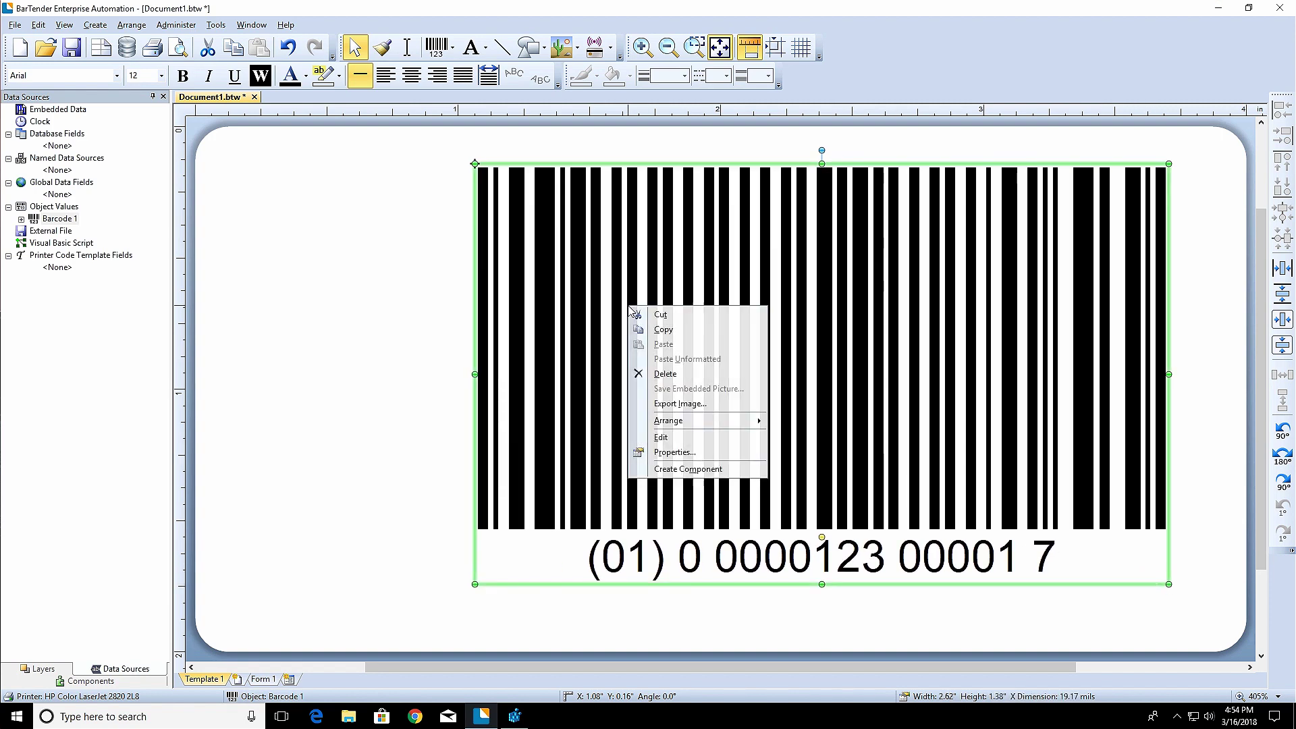
{"action": "left_click", "coordinate": [656, 453]}
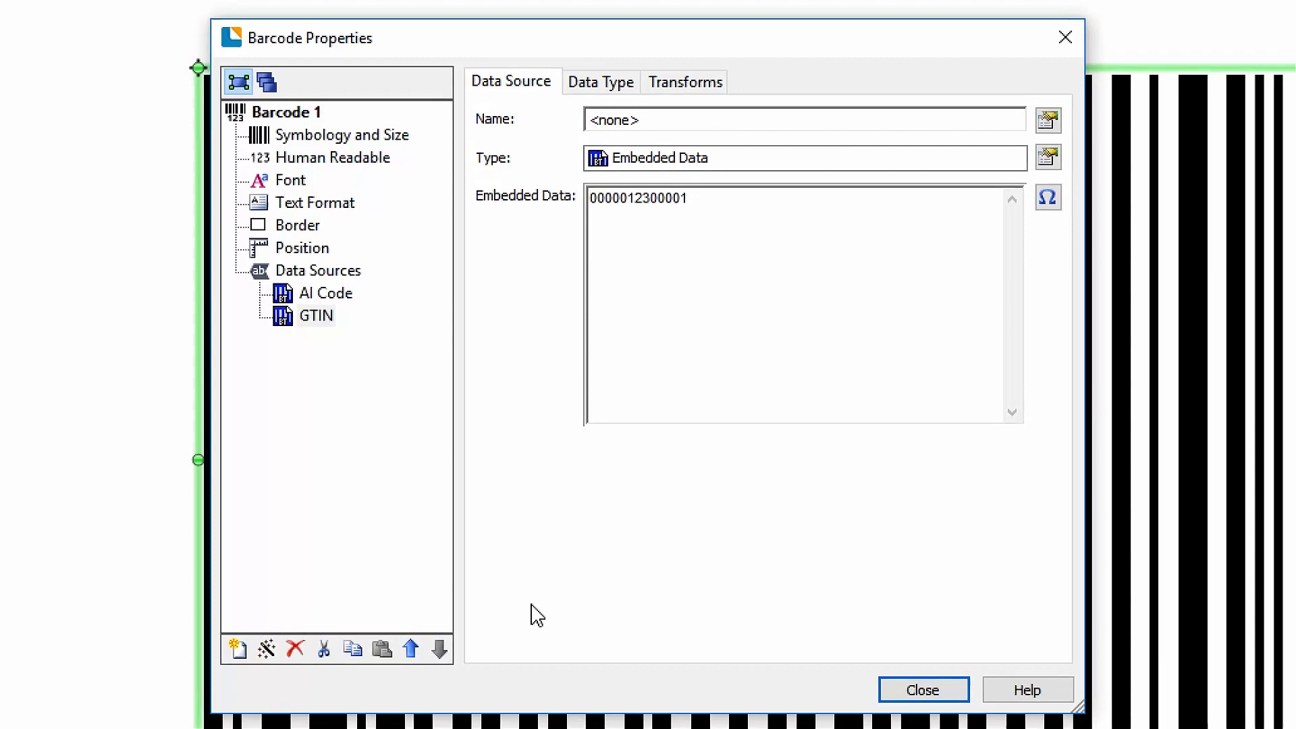
On Symbology and Size, set the X dimension to 17.50 mils (10.169 chars/in density)
{"action": "left_click", "coordinate": [403, 152]}
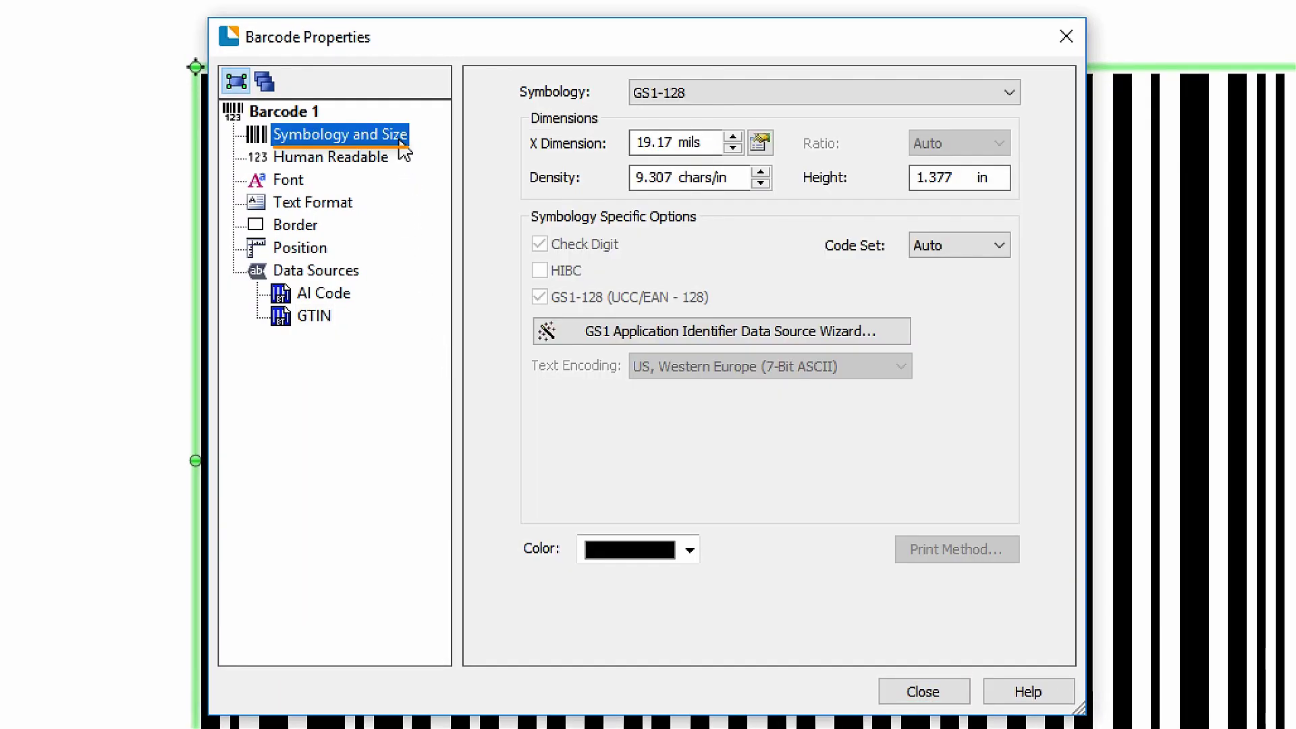
{"action": "left_click", "coordinate": [732, 138]}
{"action": "left_click", "coordinate": [732, 138]}
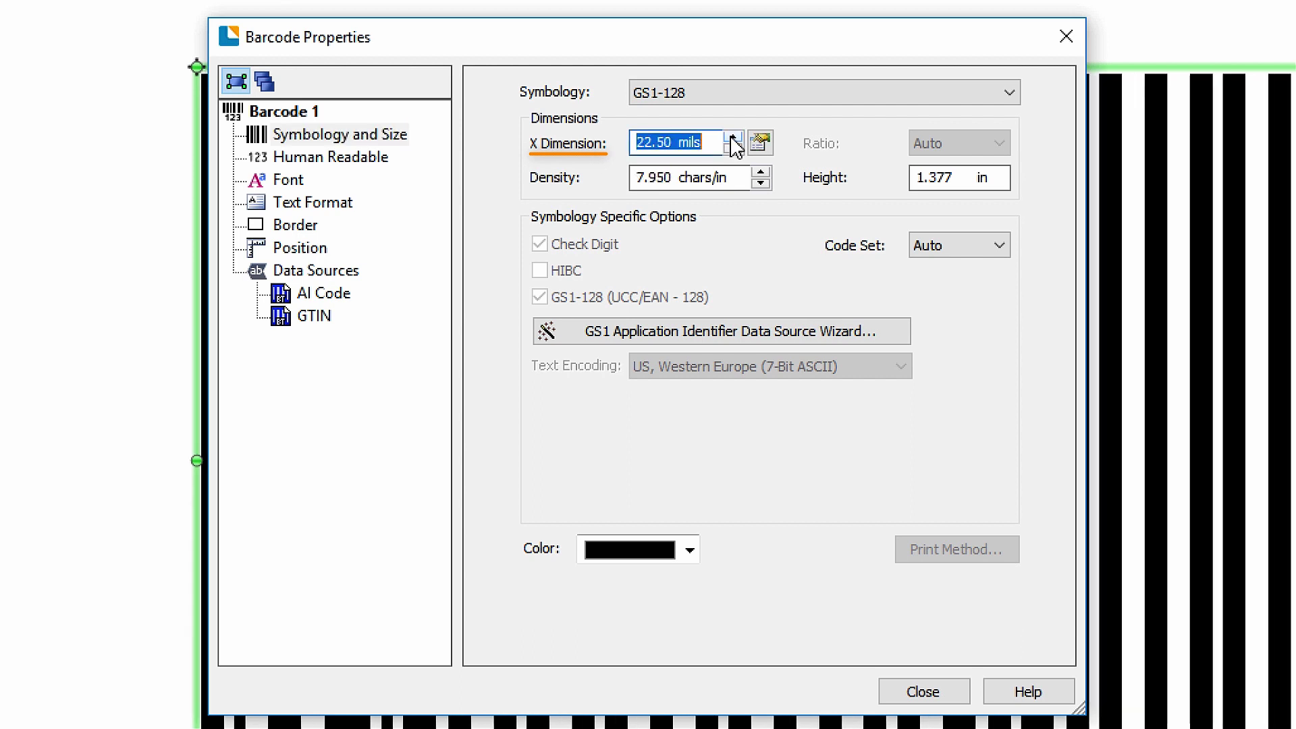
{"action": "left_click", "coordinate": [732, 148]}
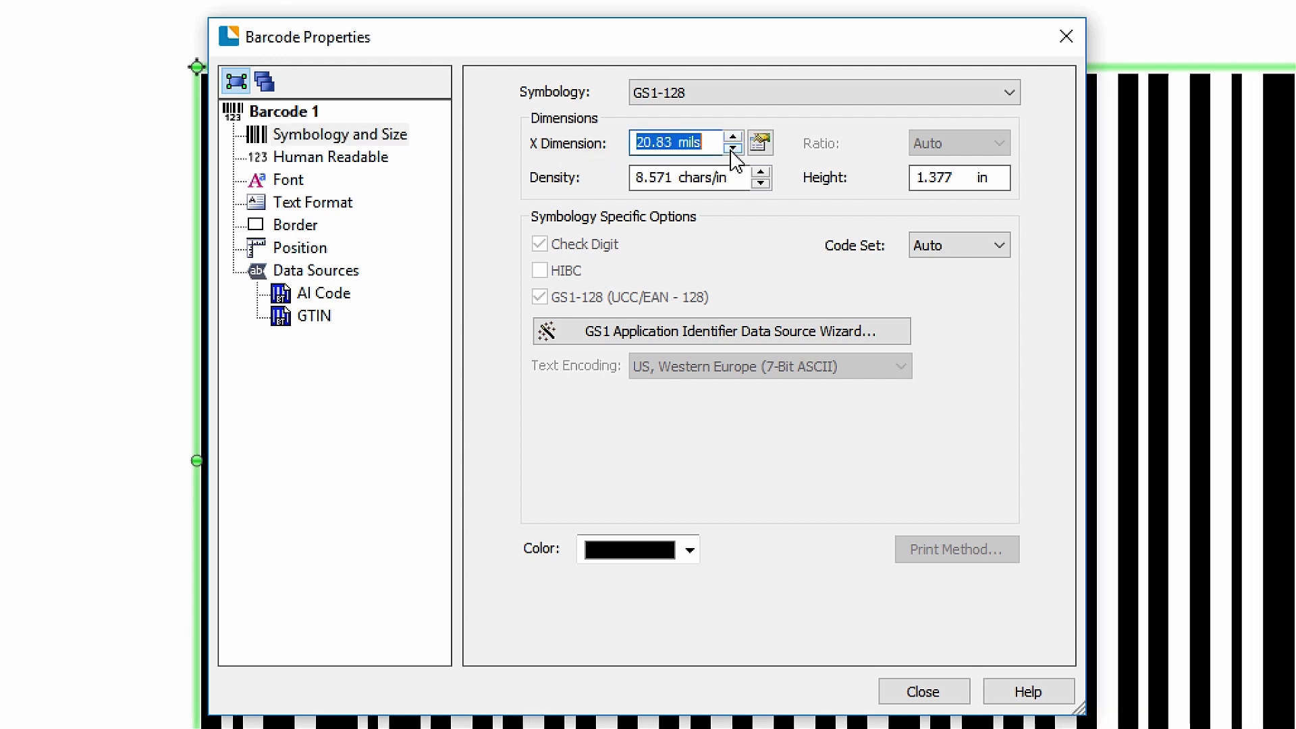
{"action": "left_click", "coordinate": [732, 148]}
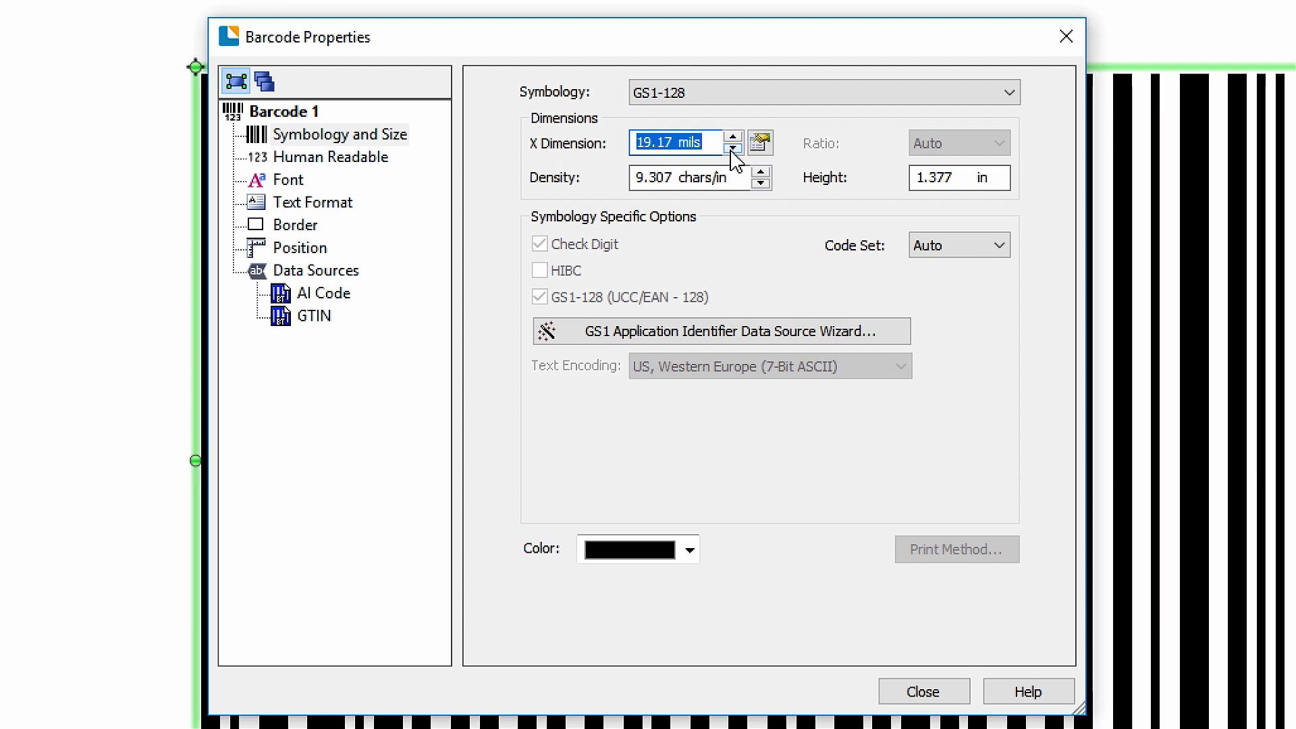
{"action": "left_click", "coordinate": [733, 148]}
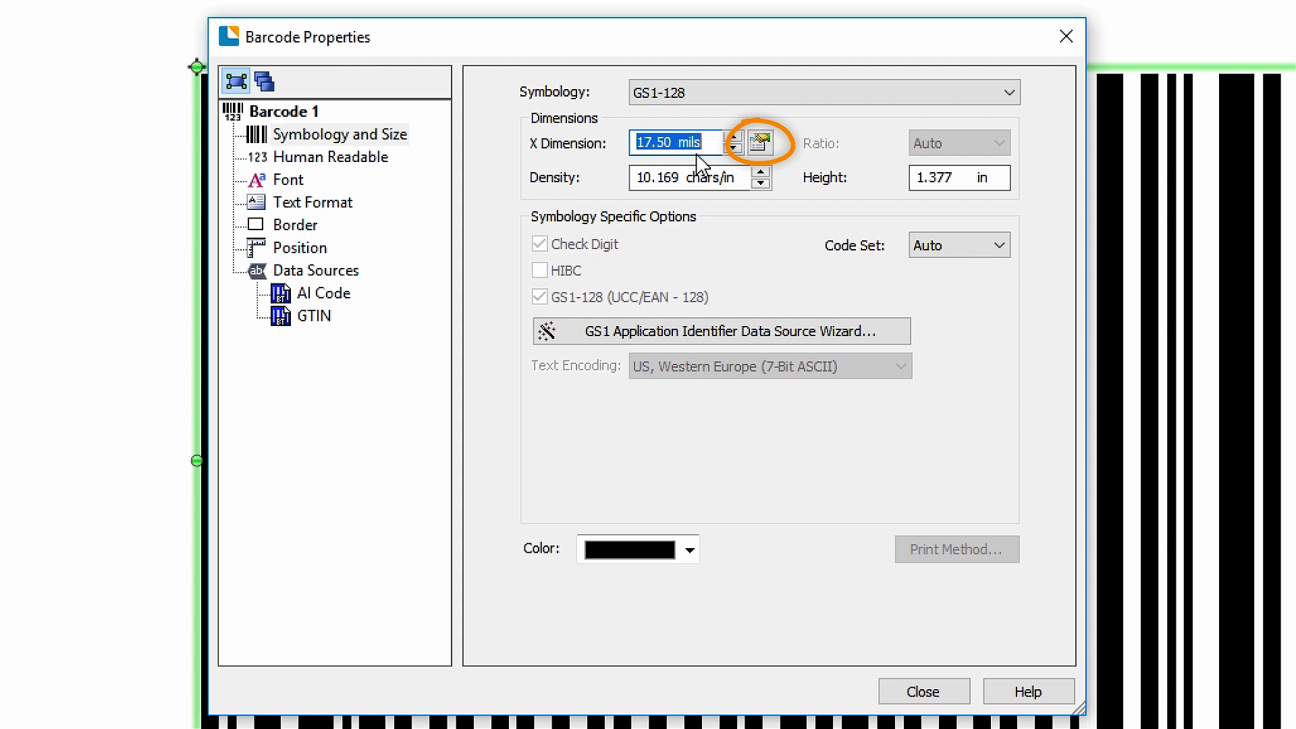
In the X Dimension dialog, use mils, lock it, target 21 mils, and leave auto size off
{"action": "left_click", "coordinate": [760, 142]}
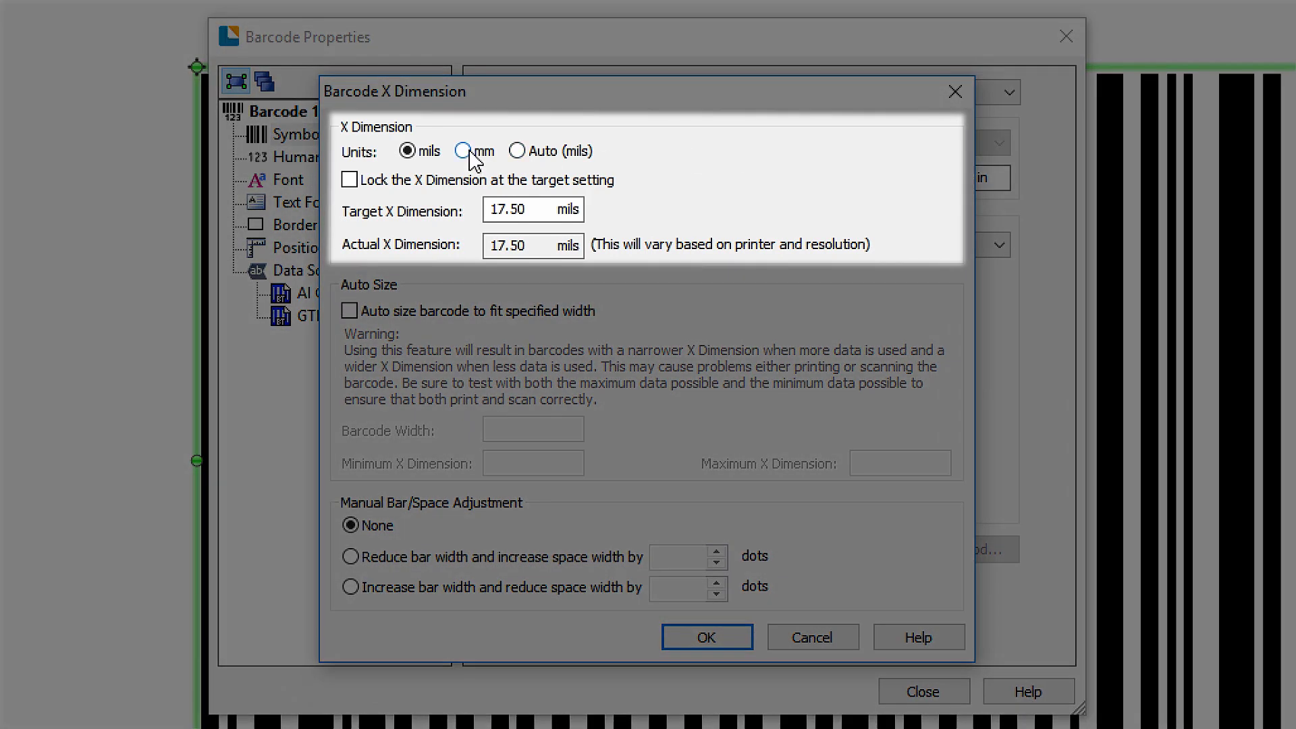
{"action": "left_click", "coordinate": [470, 152]}
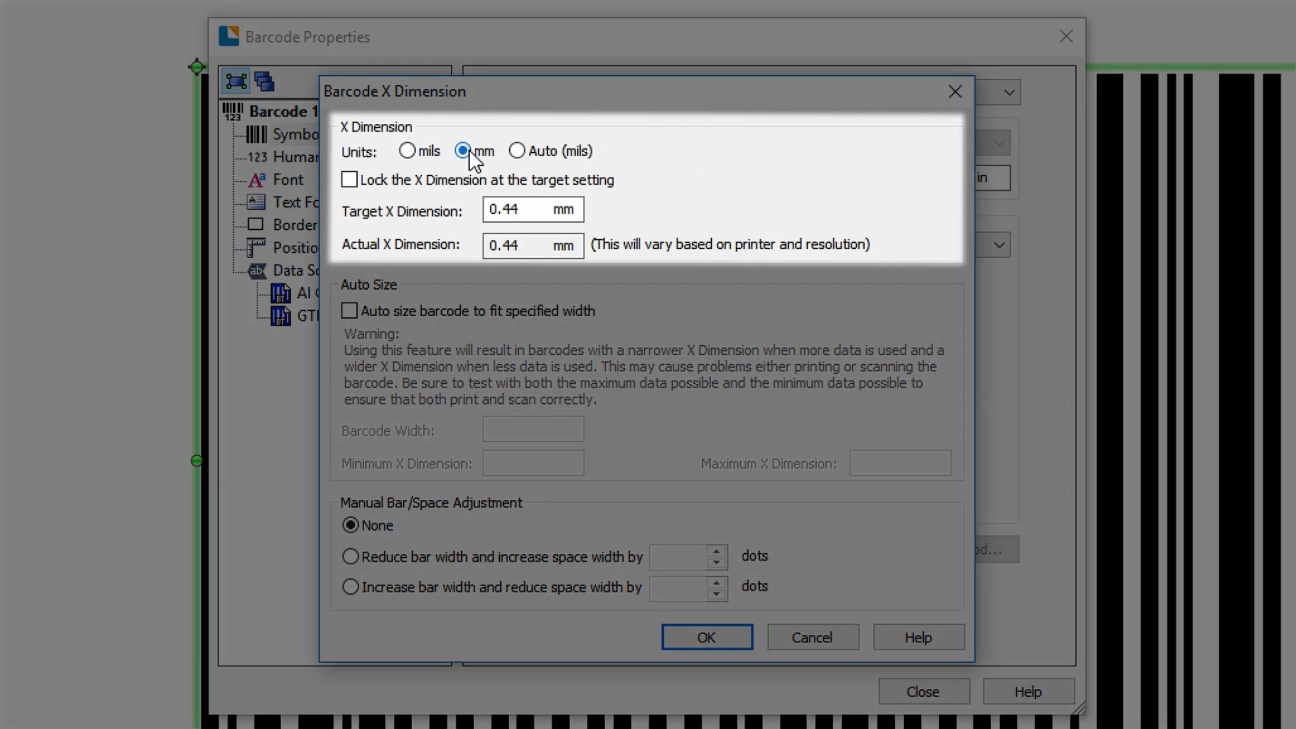
{"action": "left_click", "coordinate": [408, 151]}
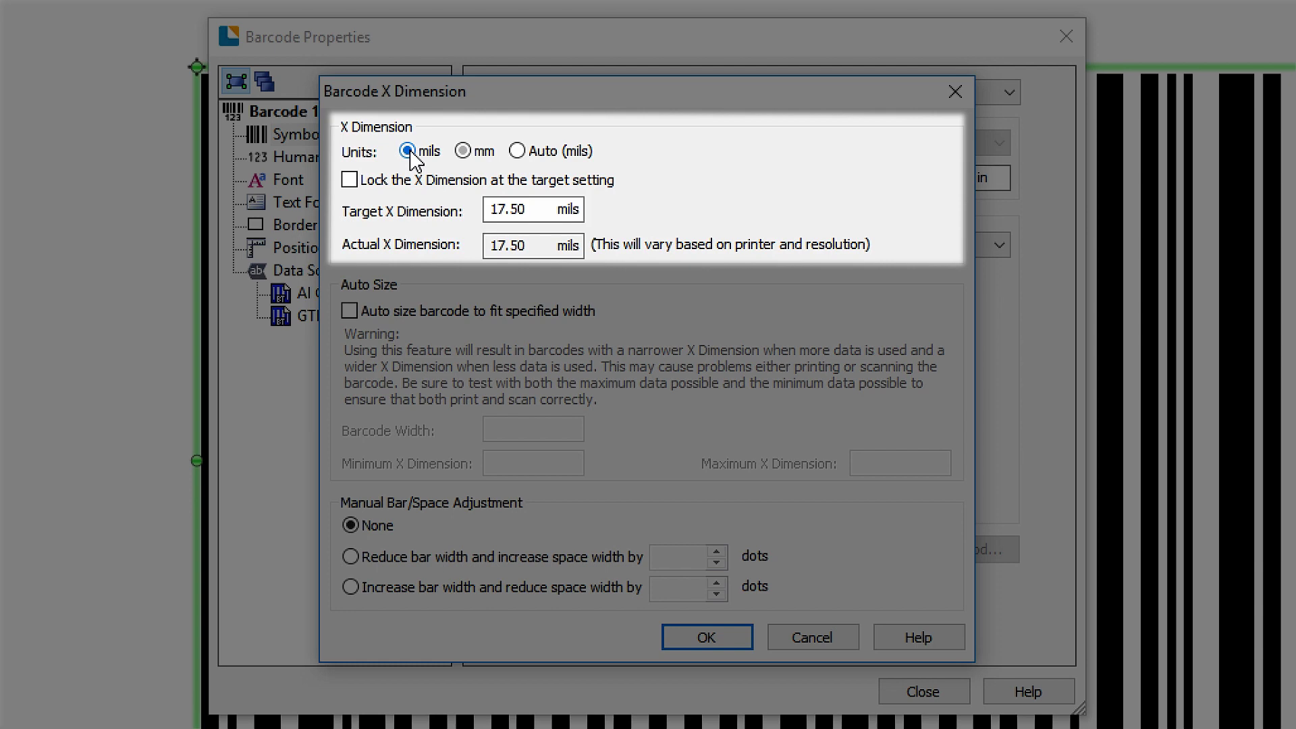
{"action": "left_click", "coordinate": [349, 180]}
{"action": "key", "text": "Tab"}
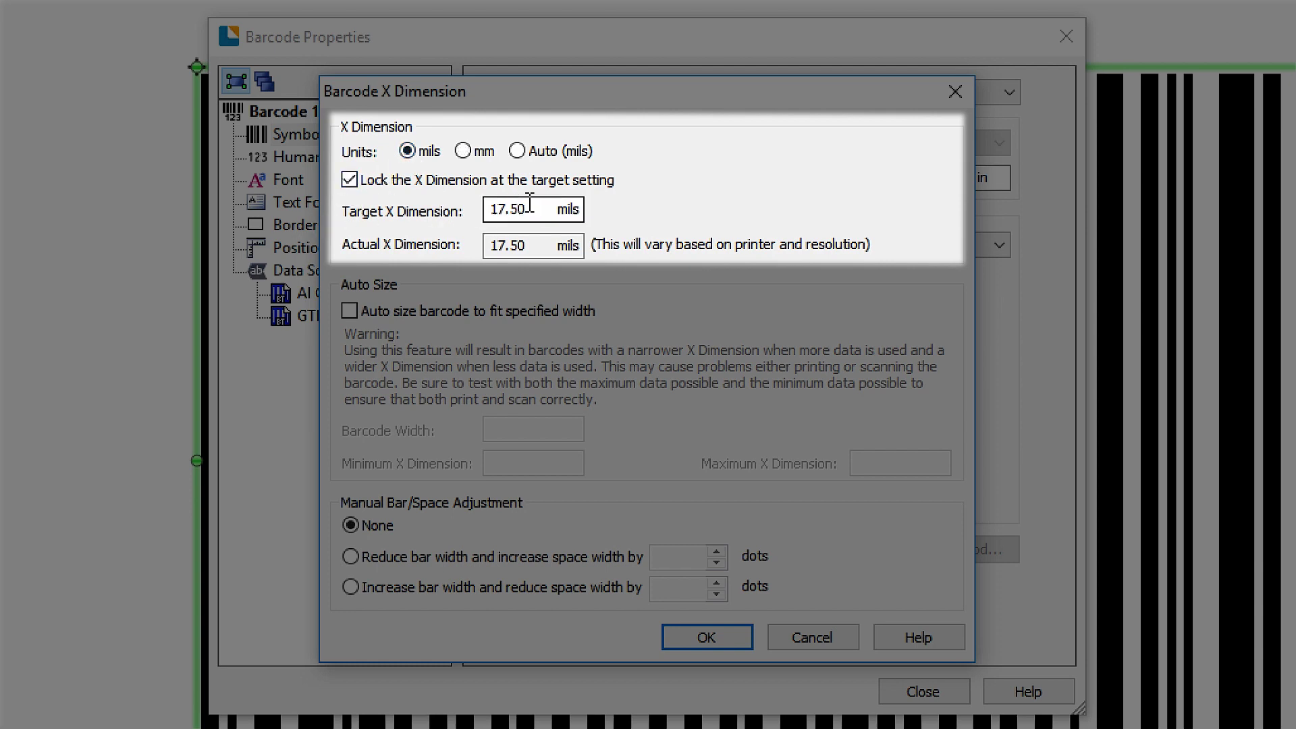
{"action": "type", "text": "21"}
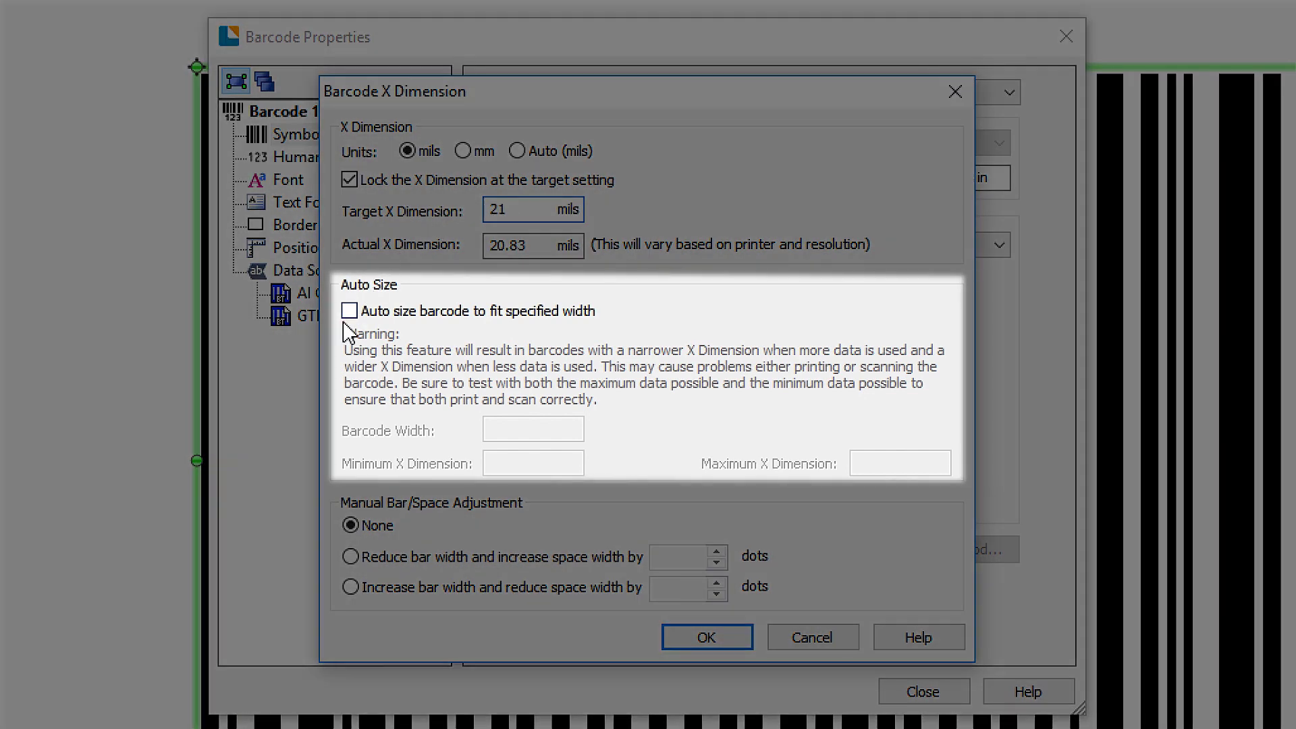
{"action": "left_click", "coordinate": [349, 311]}
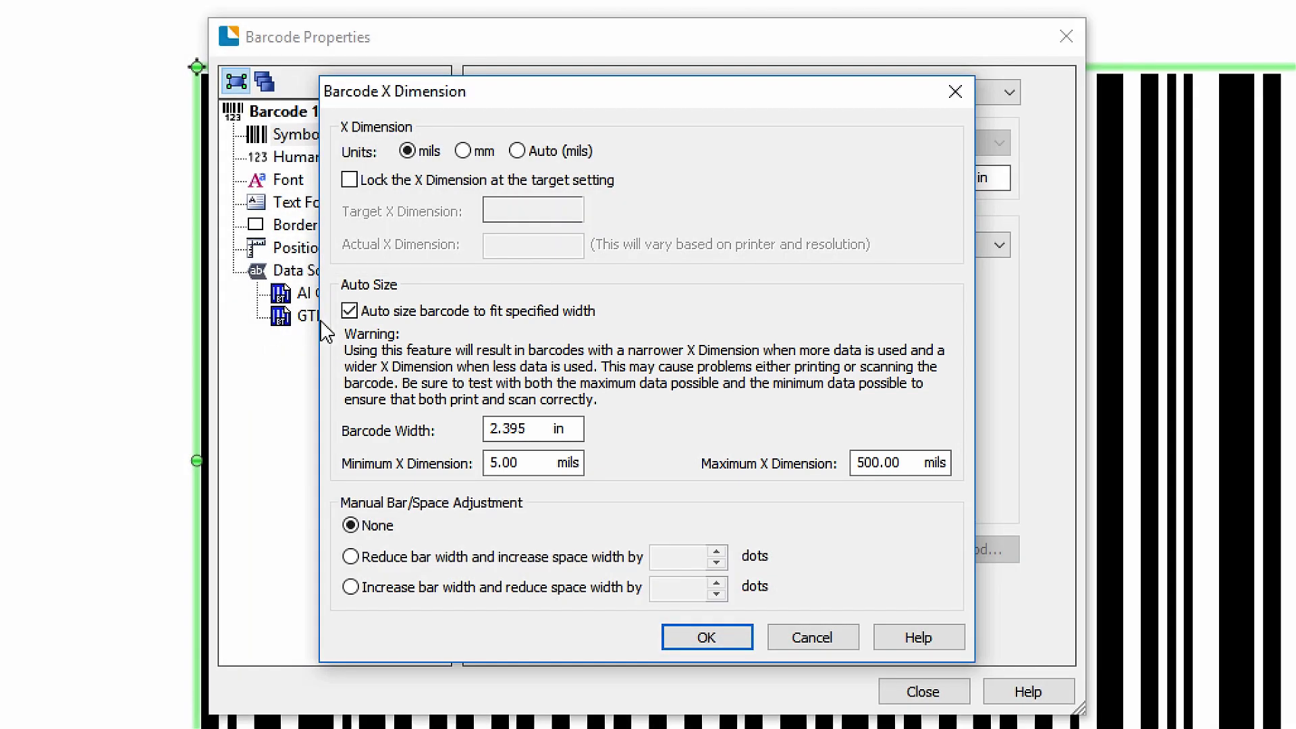
{"action": "left_click", "coordinate": [351, 311]}
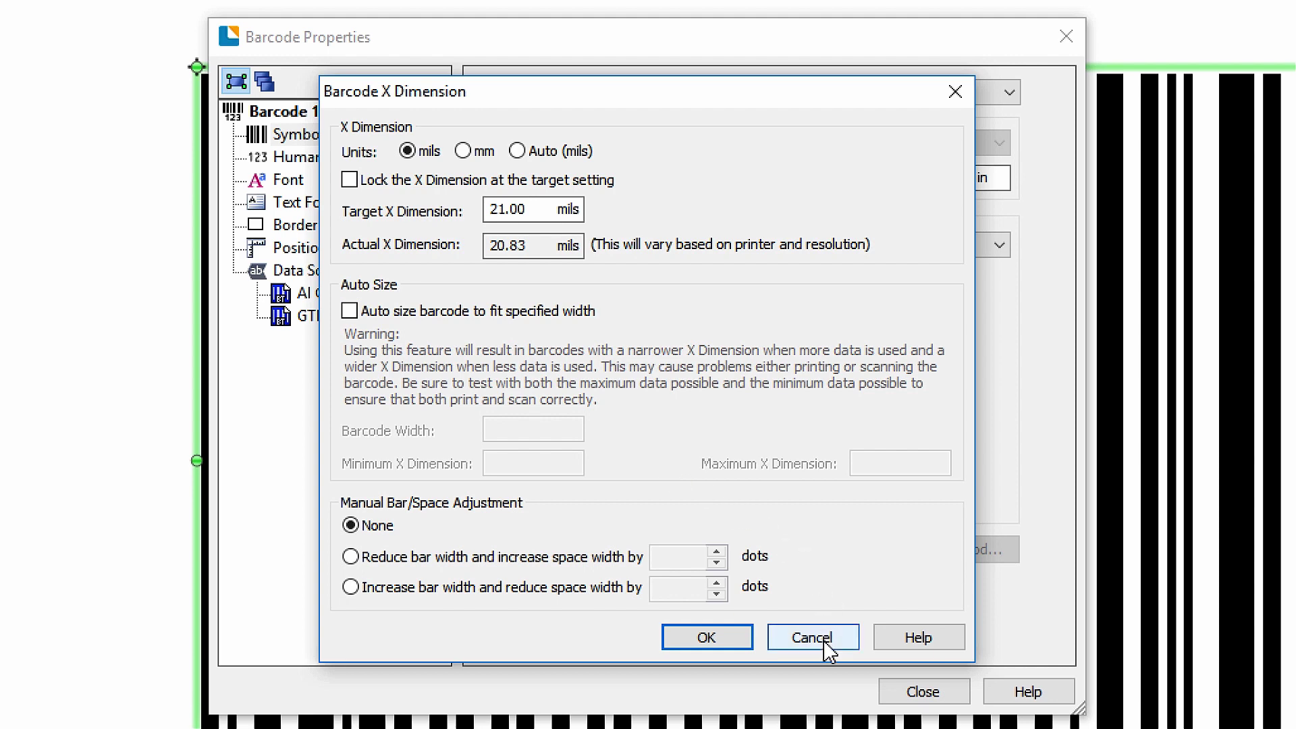
Discard the X dimension changes and exit the GS1 Application Identifier wizard without editing data
{"action": "left_click", "coordinate": [825, 640]}
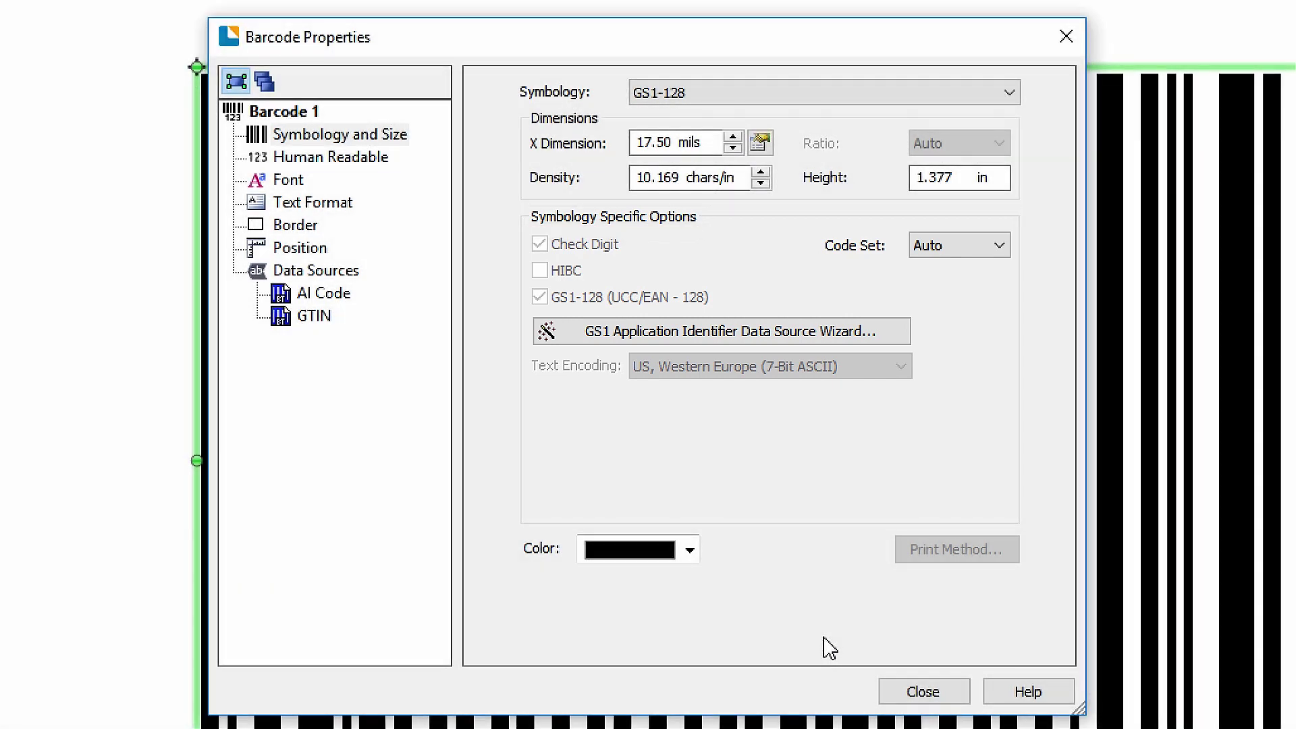
{"action": "left_click", "coordinate": [700, 334]}
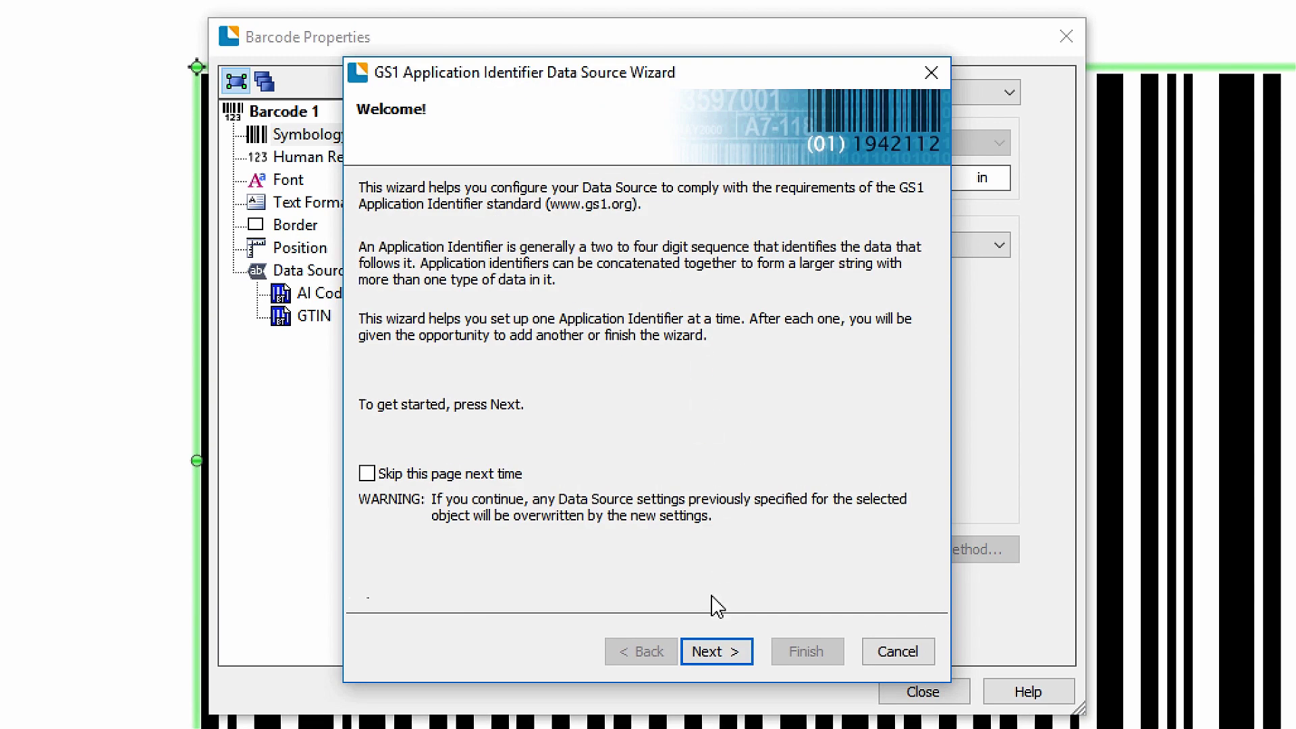
{"action": "left_click", "coordinate": [713, 658]}
{"action": "left_click", "coordinate": [713, 660]}
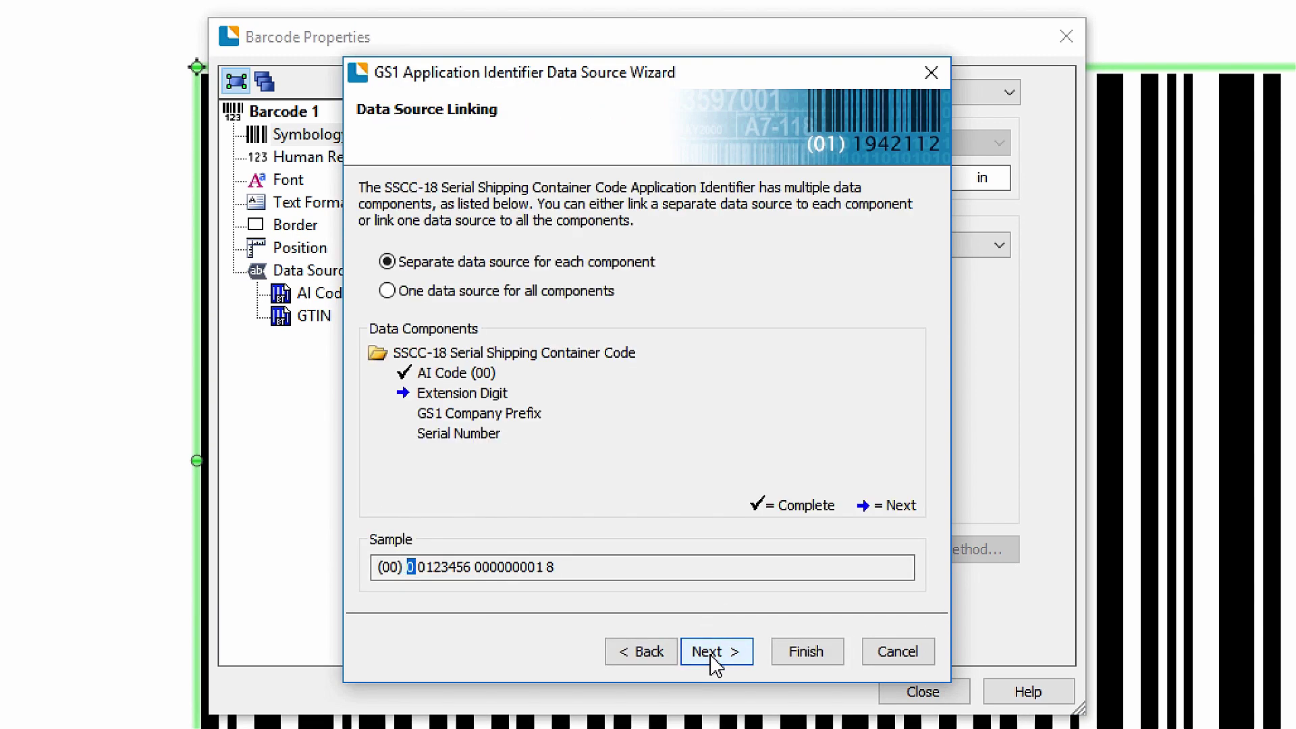
{"action": "left_click", "coordinate": [713, 658]}
{"action": "left_click", "coordinate": [714, 658]}
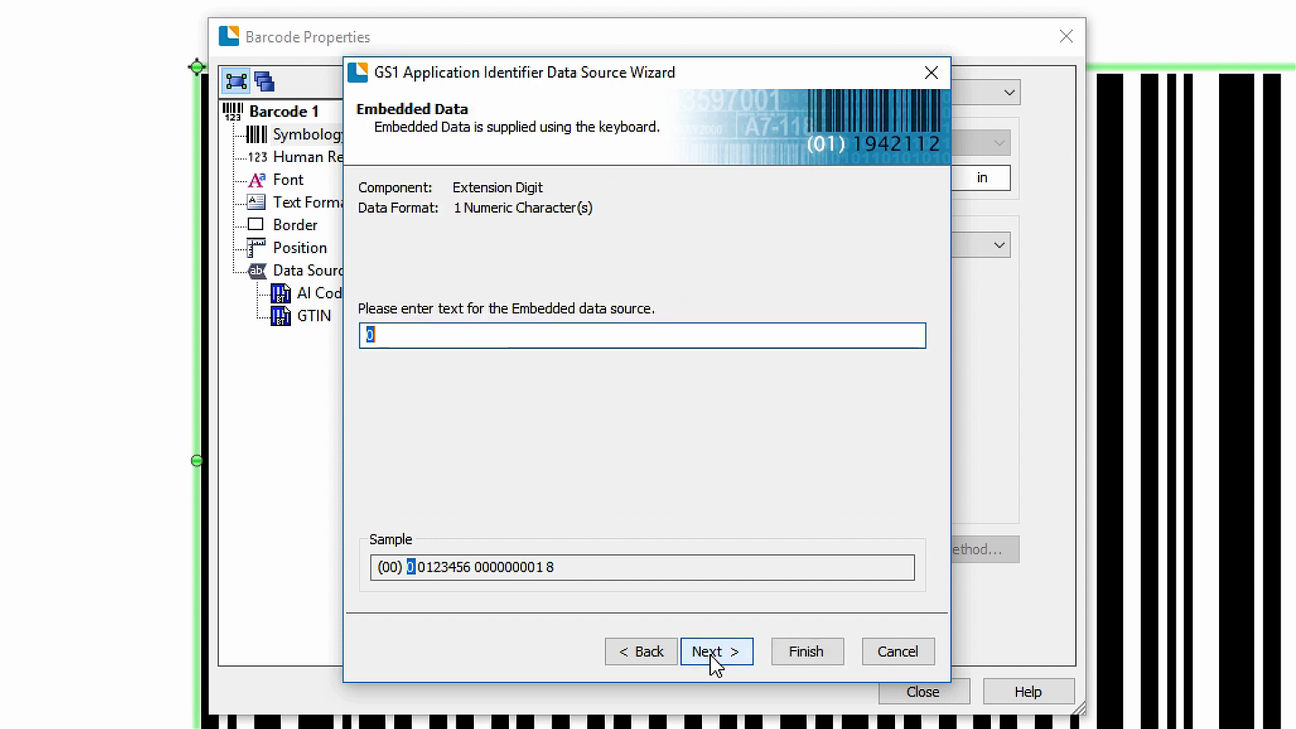
{"action": "left_click", "coordinate": [887, 660]}
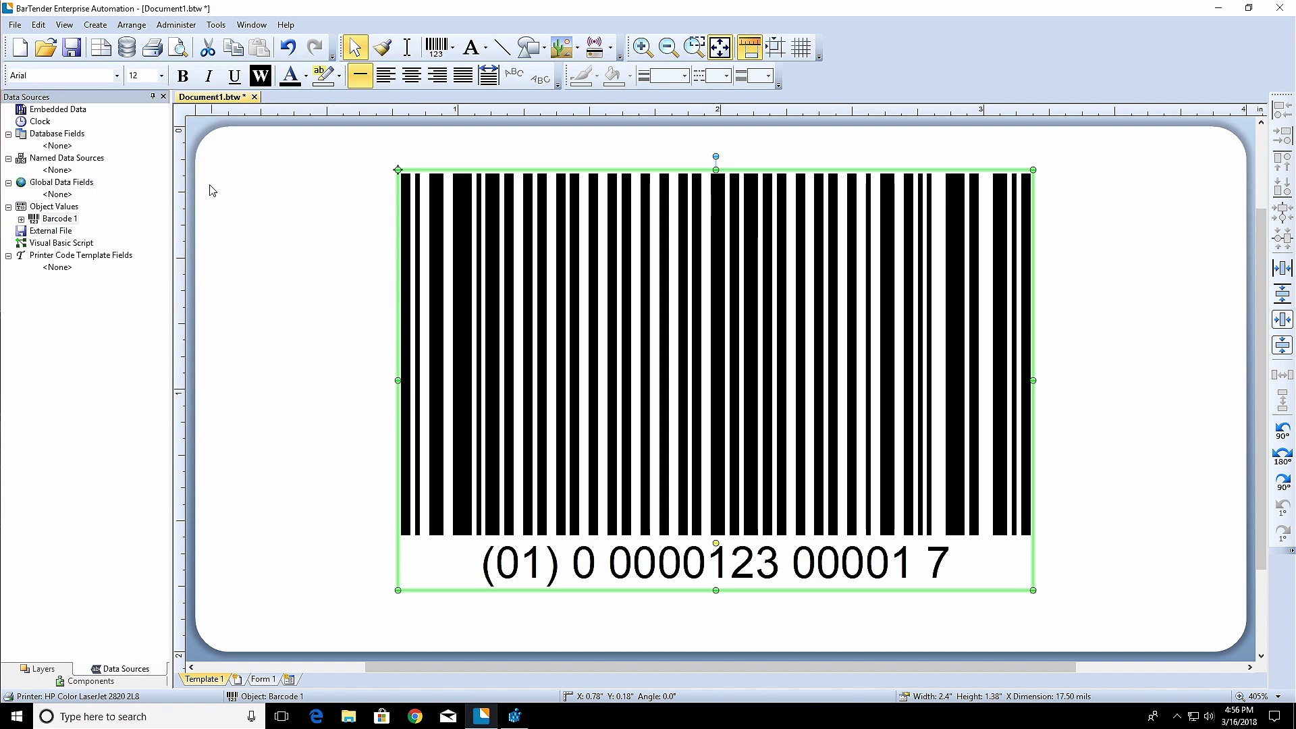
Leave the barcode digits non-bold and non-italic, and reopen the barcode's Properties dialog
{"action": "left_click", "coordinate": [183, 76]}
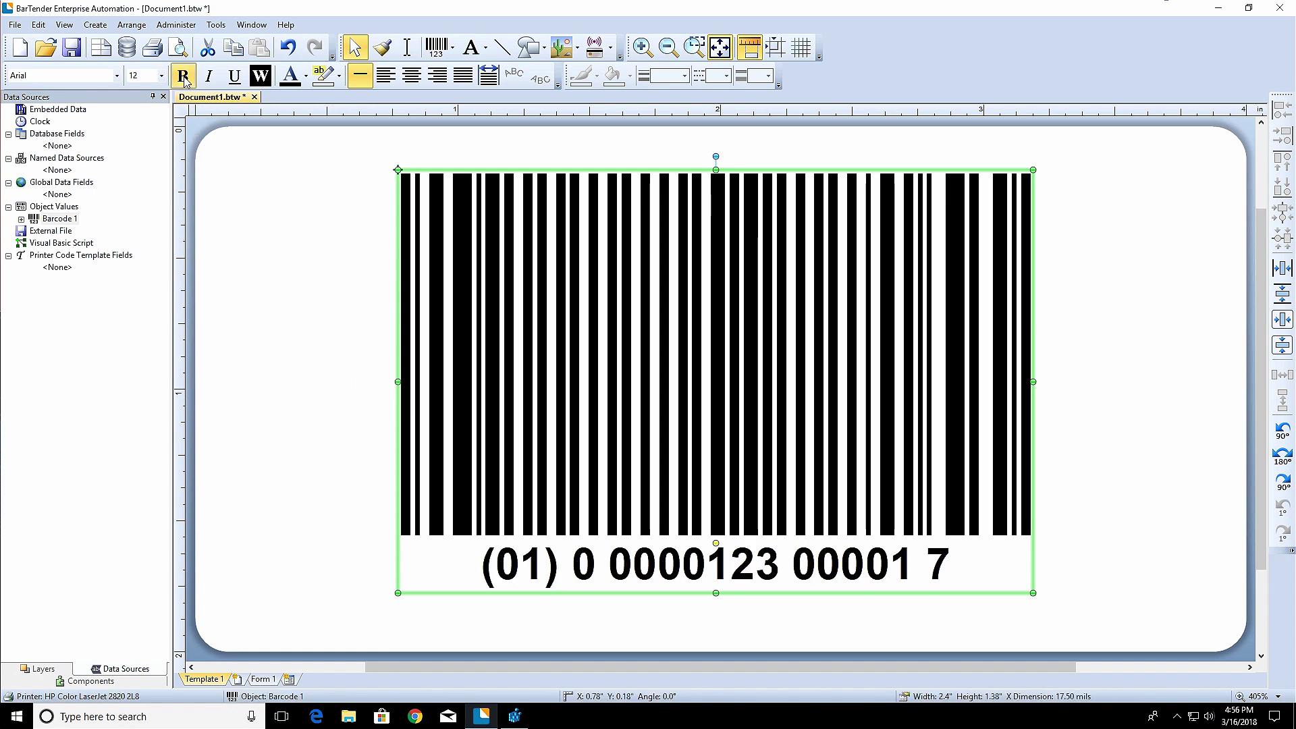
{"action": "left_click", "coordinate": [210, 78]}
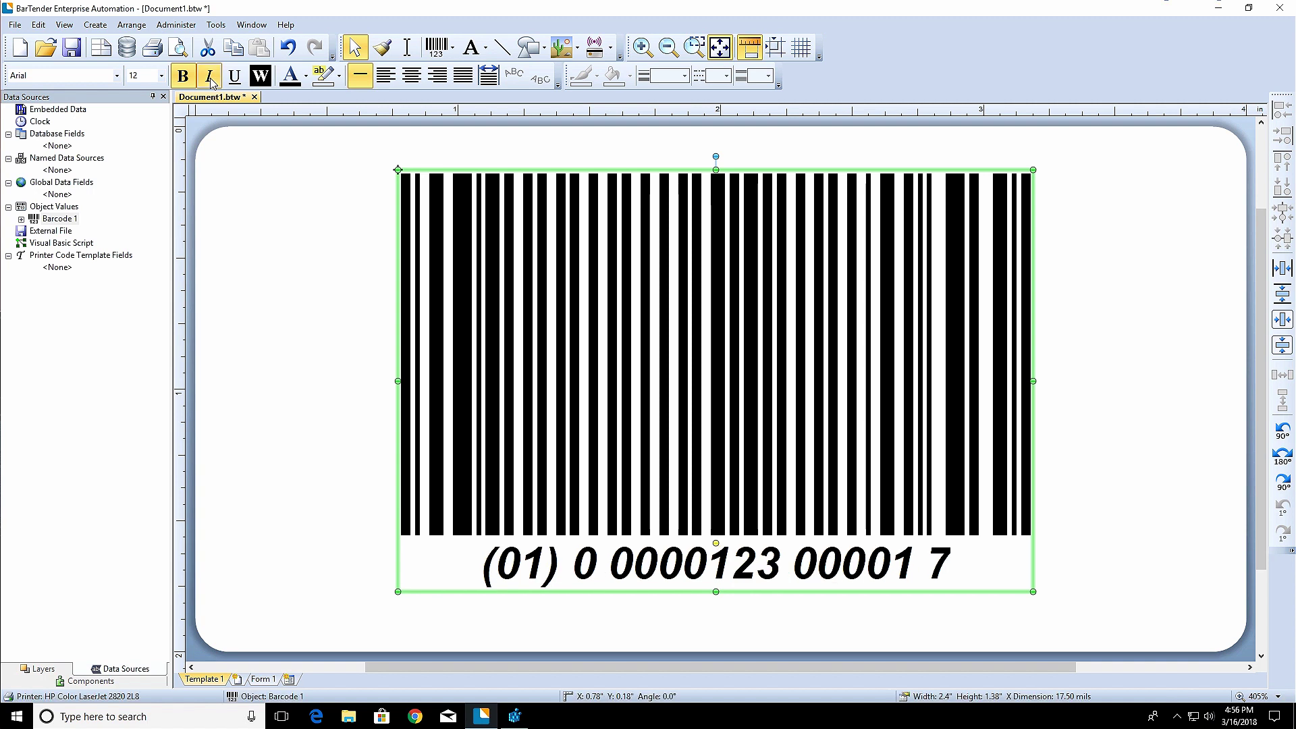
{"action": "left_click", "coordinate": [210, 79]}
{"action": "left_click", "coordinate": [182, 79]}
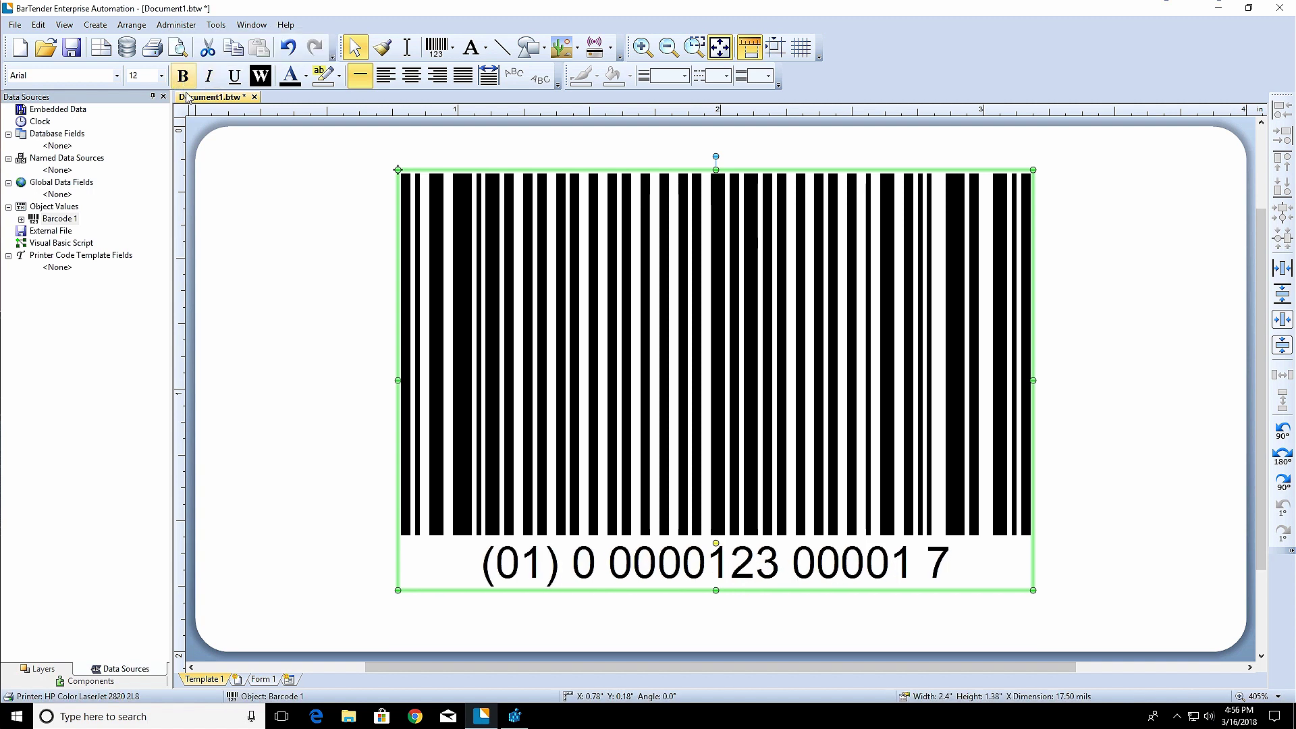
{"action": "right_click", "coordinate": [712, 318]}
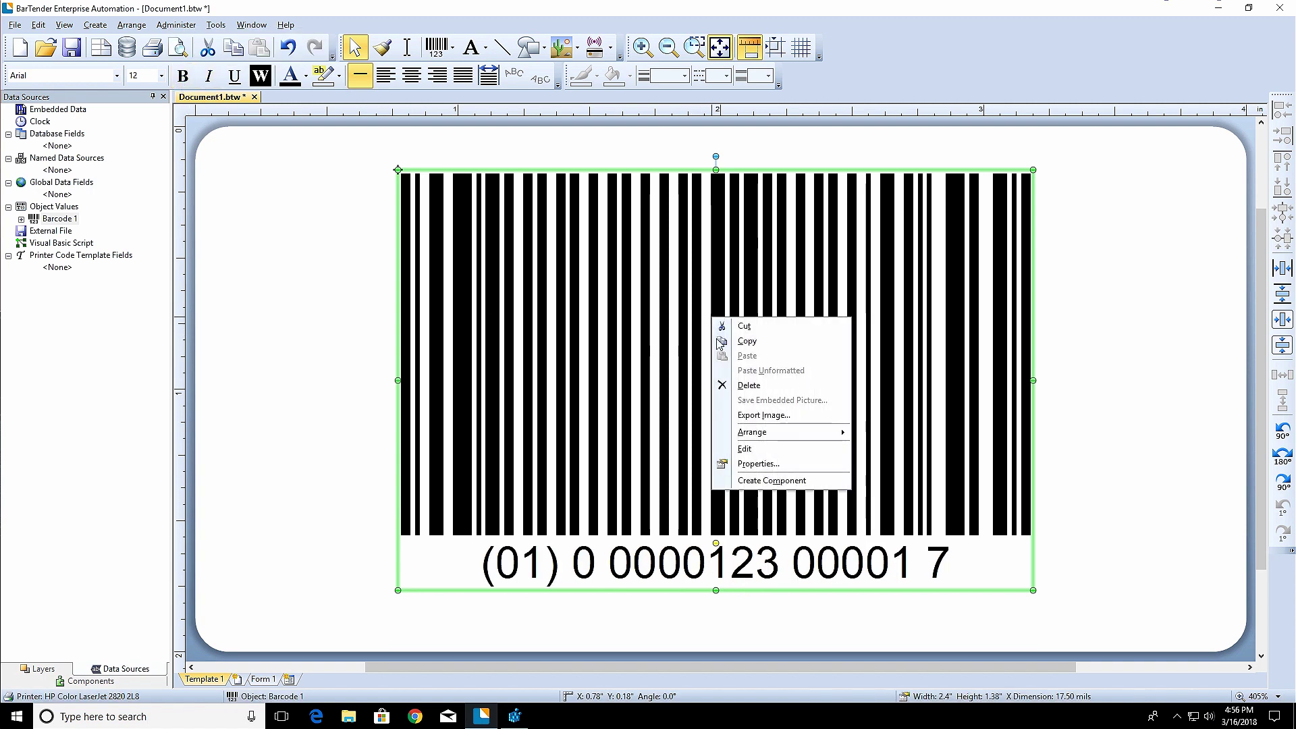
{"action": "left_click", "coordinate": [756, 464]}
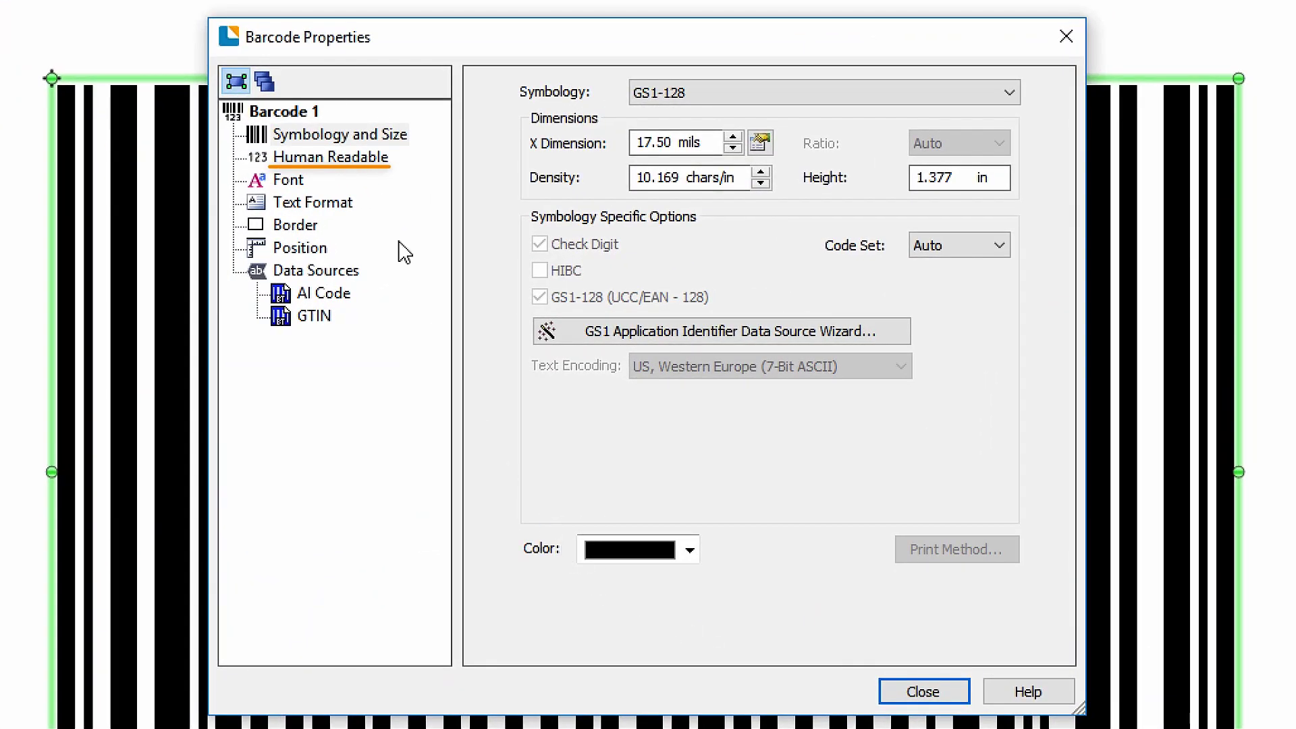
Set human-readable visibility to Full with the digits placed at the Bottom
{"action": "left_click", "coordinate": [372, 164]}
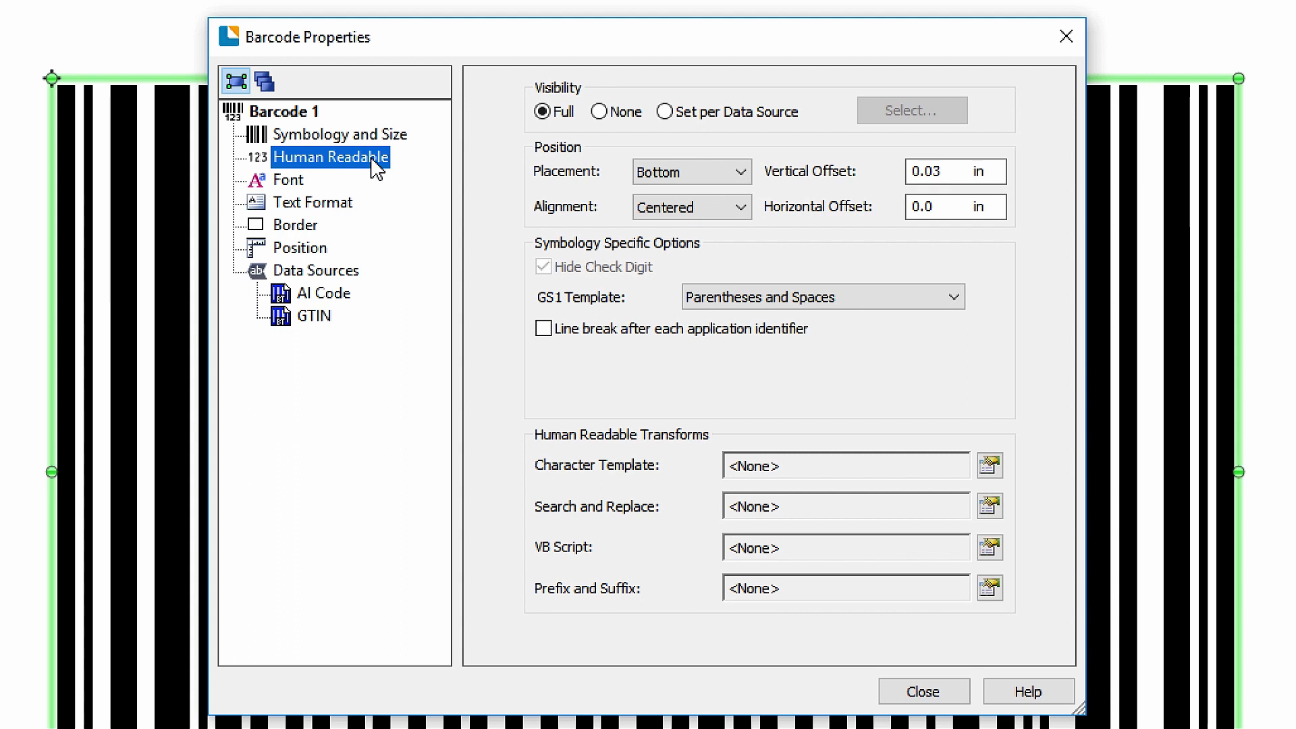
{"action": "left_click", "coordinate": [599, 113]}
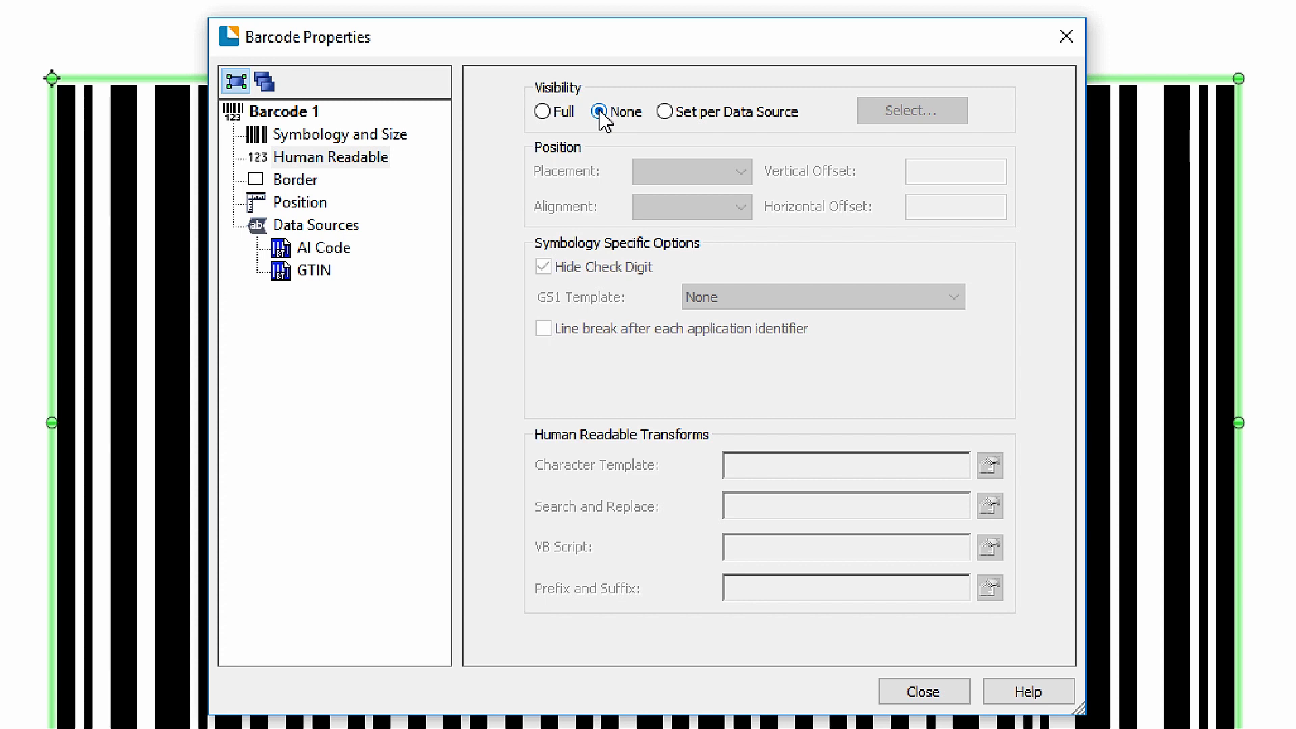
{"action": "left_click", "coordinate": [667, 113]}
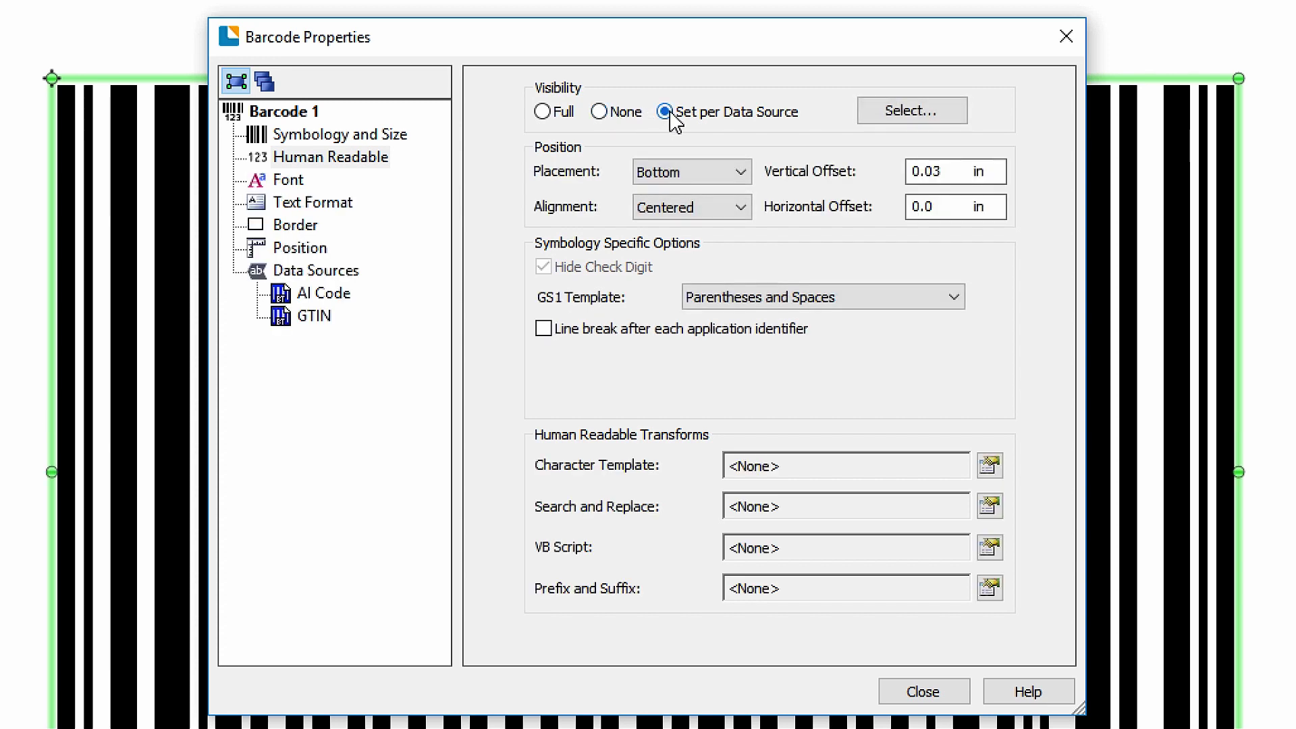
{"action": "left_click", "coordinate": [542, 113]}
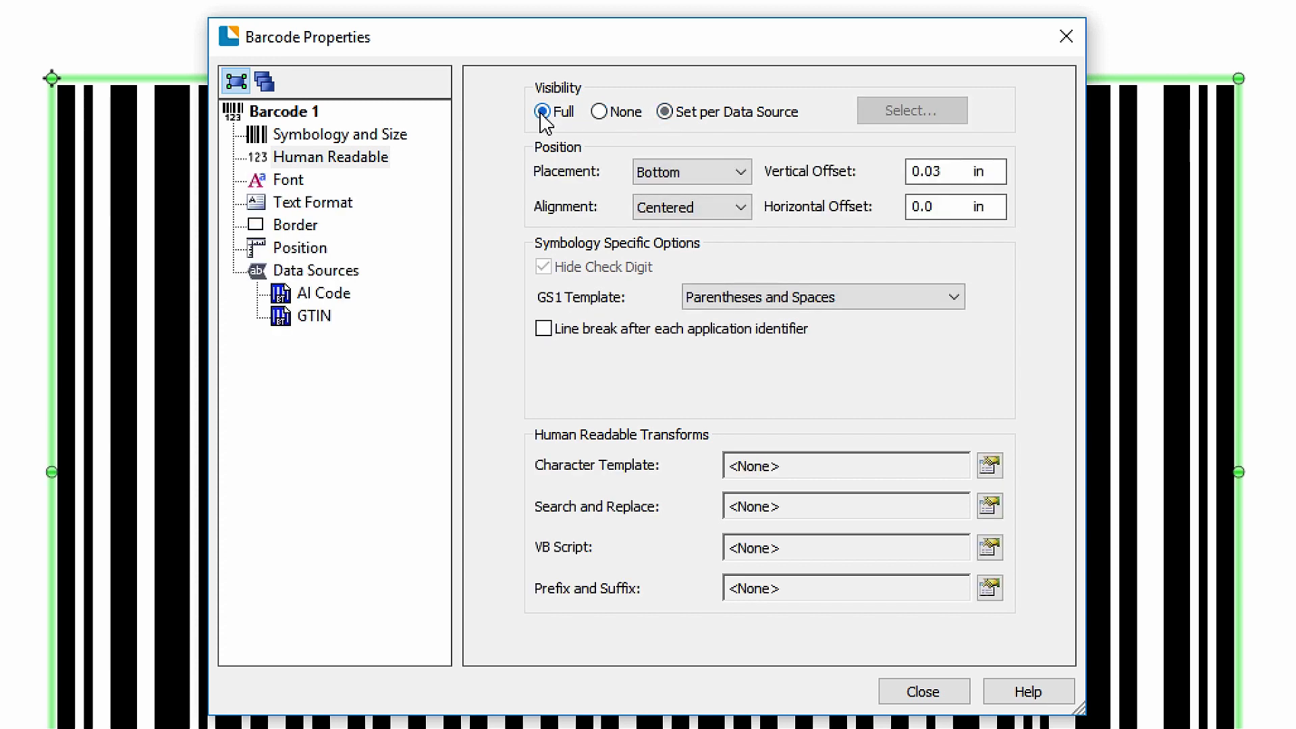
{"action": "left_click", "coordinate": [741, 174]}
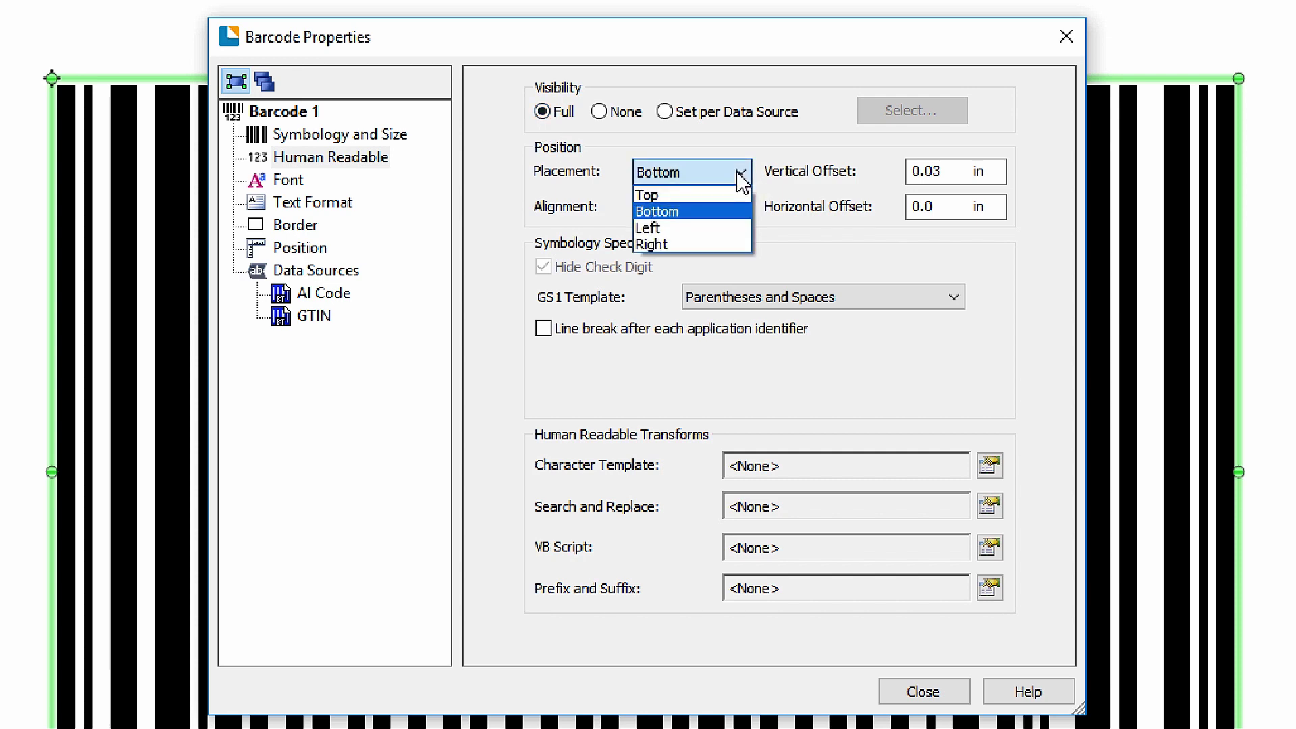
{"action": "left_click", "coordinate": [733, 196]}
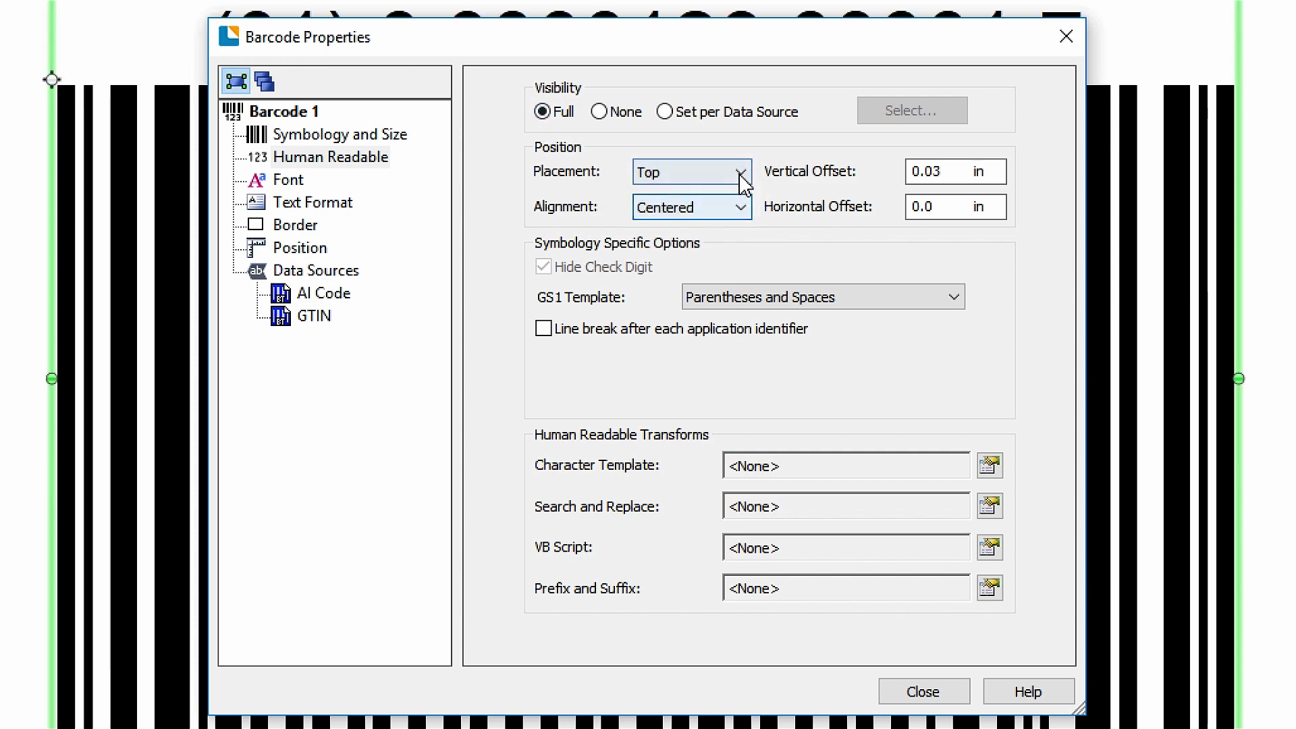
{"action": "left_click", "coordinate": [740, 173]}
{"action": "left_click", "coordinate": [735, 211]}
Center the digits under the bars with a 0.1 in vertical offset
{"action": "left_click", "coordinate": [734, 212]}
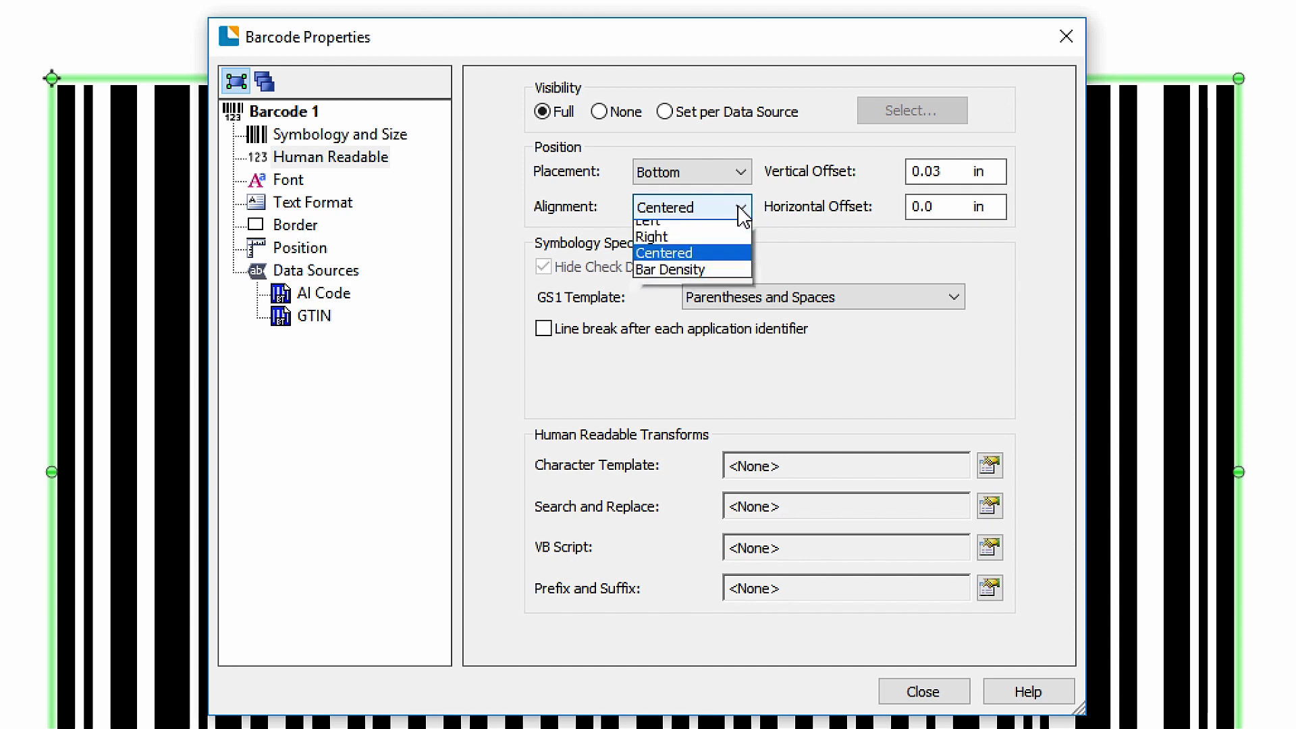
{"action": "left_click", "coordinate": [733, 225]}
{"action": "left_click", "coordinate": [741, 207]}
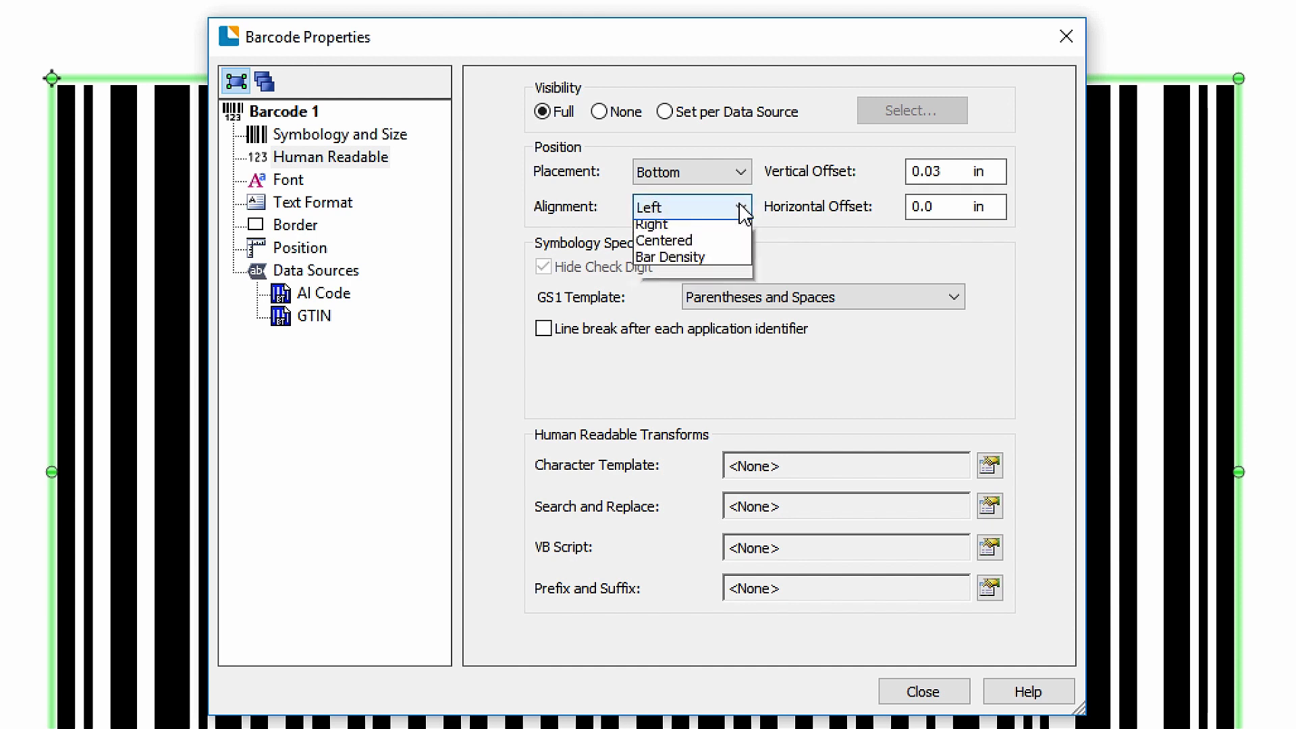
{"action": "left_click", "coordinate": [717, 251]}
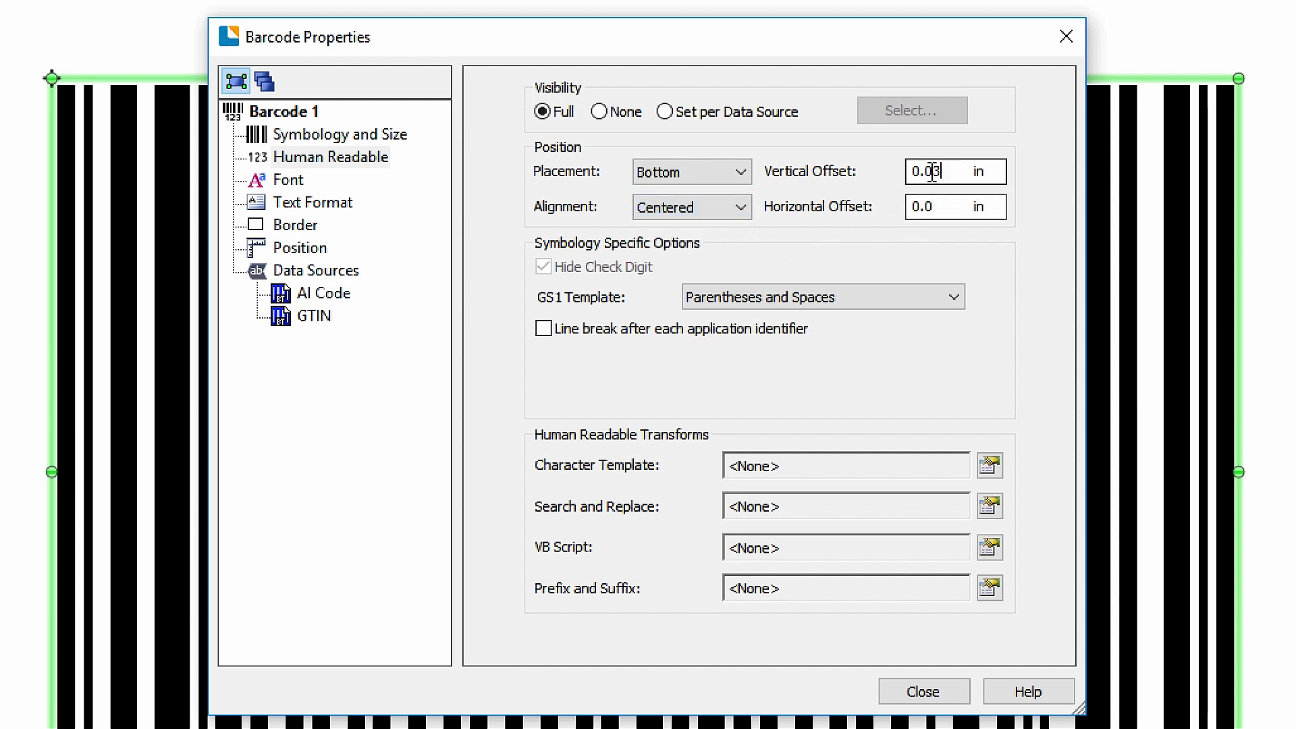
{"action": "left_click_drag", "start_coordinate": [952, 171], "coordinate": [799, 185]}
{"action": "type", "text": ".1"}
{"action": "left_click", "coordinate": [952, 206]}
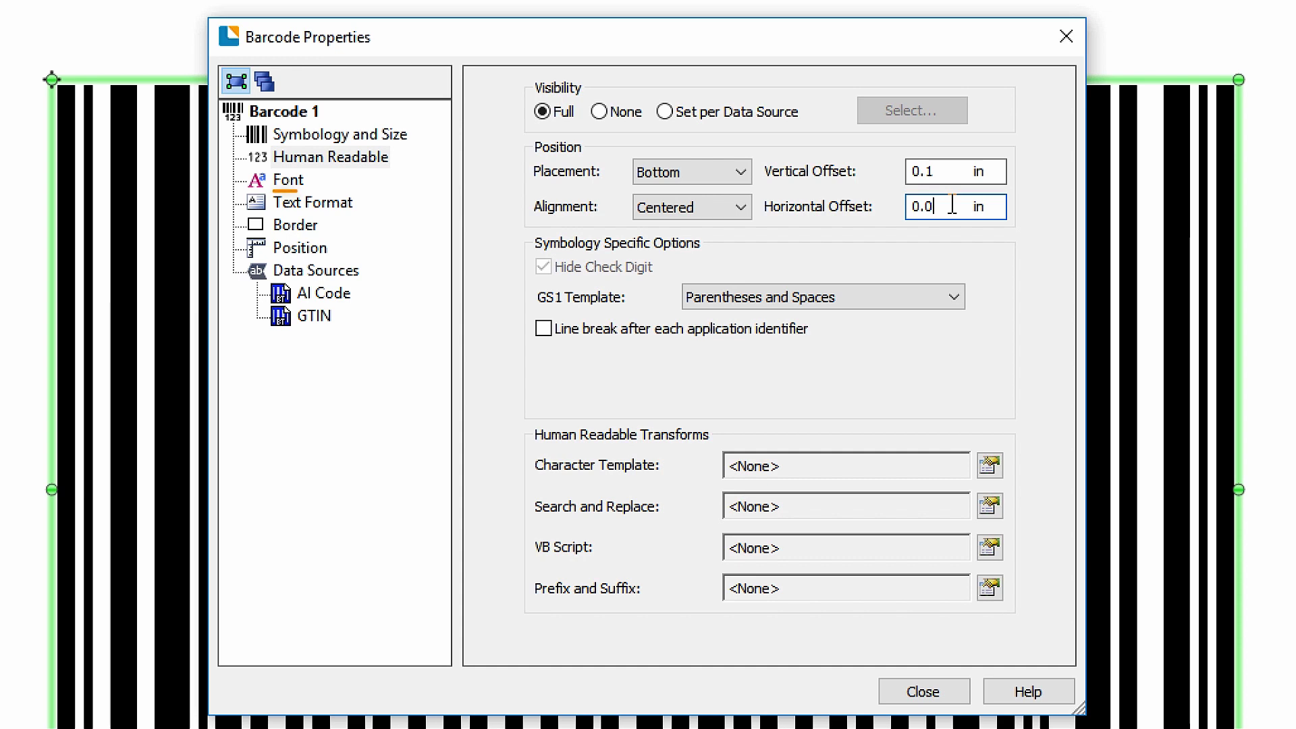
Show the digits' Font settings: Arial, Regular, 12 point
{"action": "left_click", "coordinate": [292, 180]}
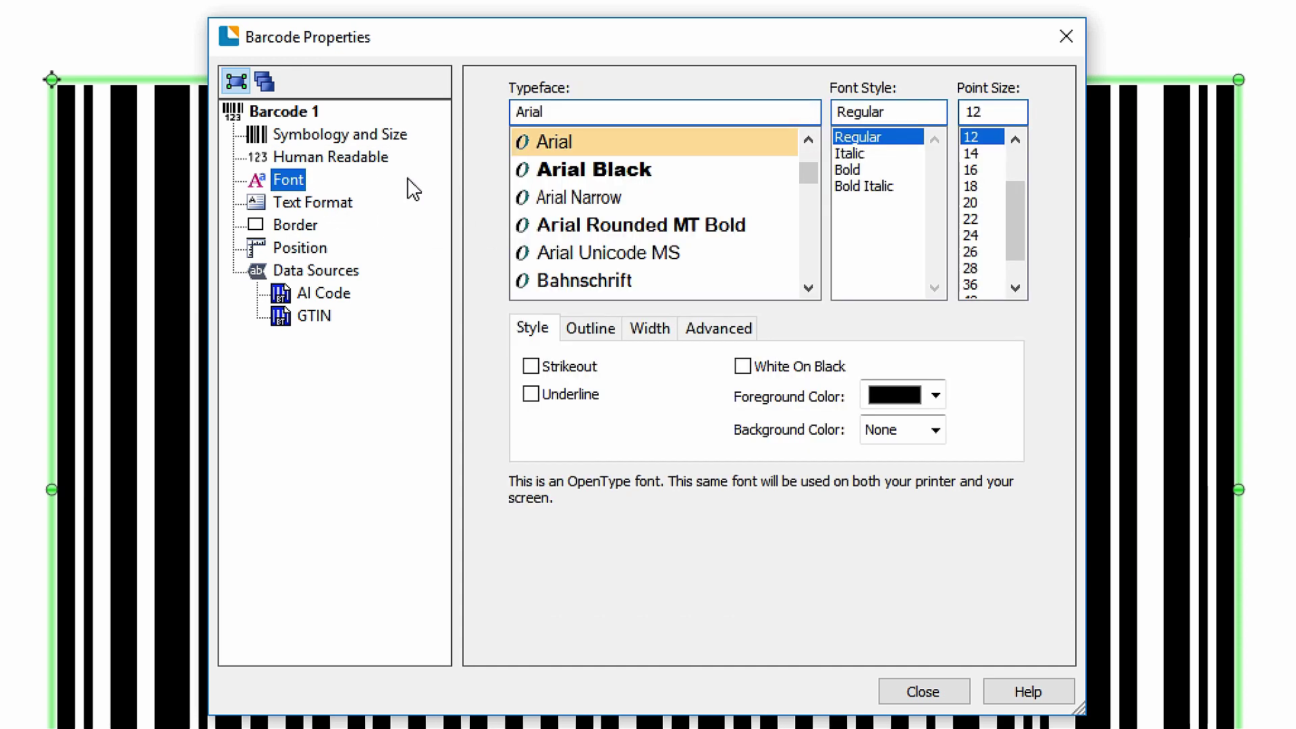